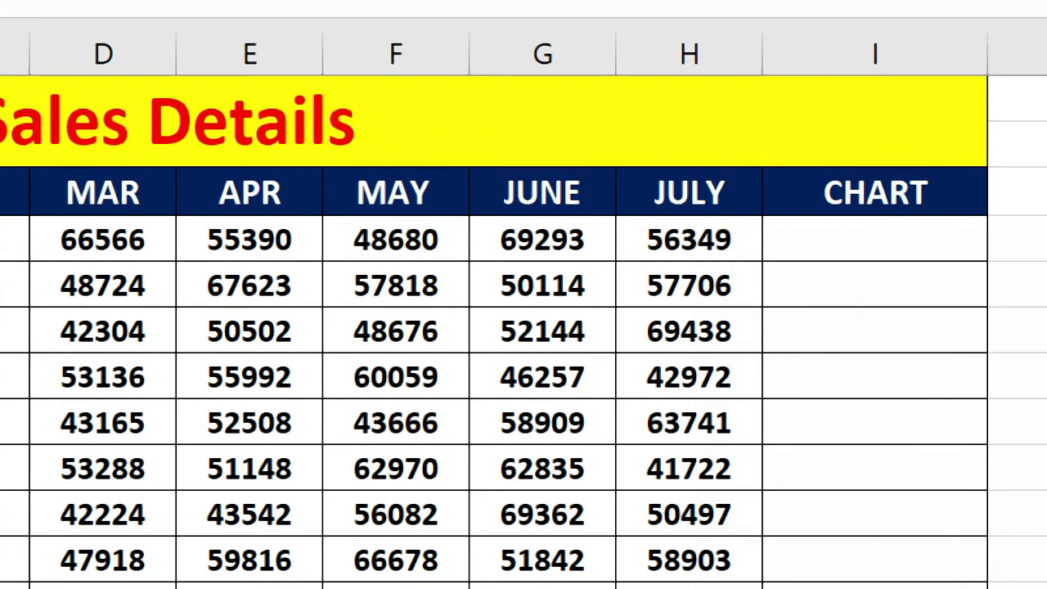
Select cell I4 and bring up Insert > Sparklines > Column
{"action": "left_click", "coordinate": [802, 242]}
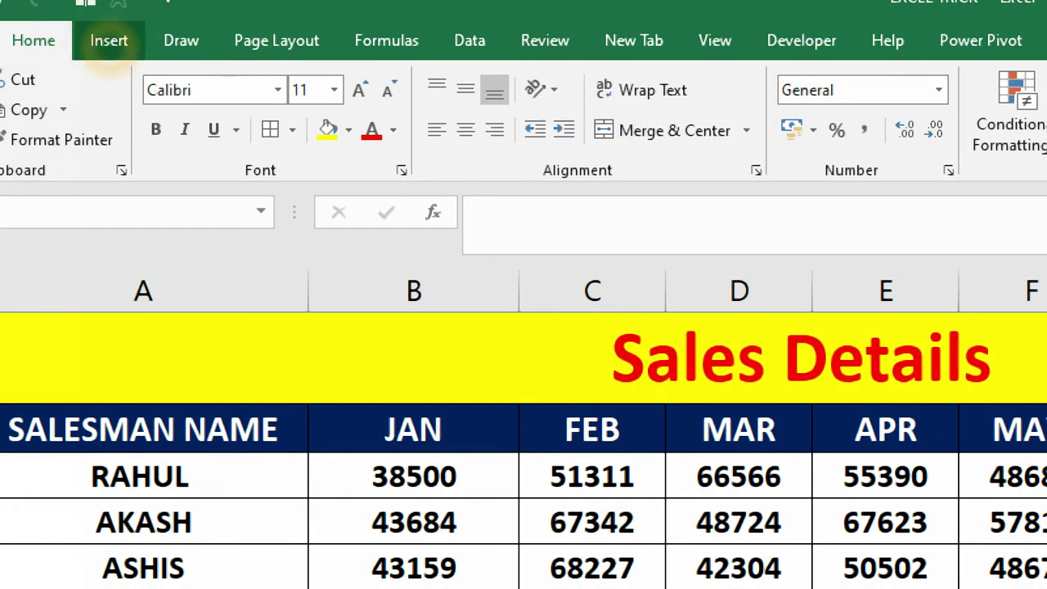
{"action": "left_click", "coordinate": [109, 41]}
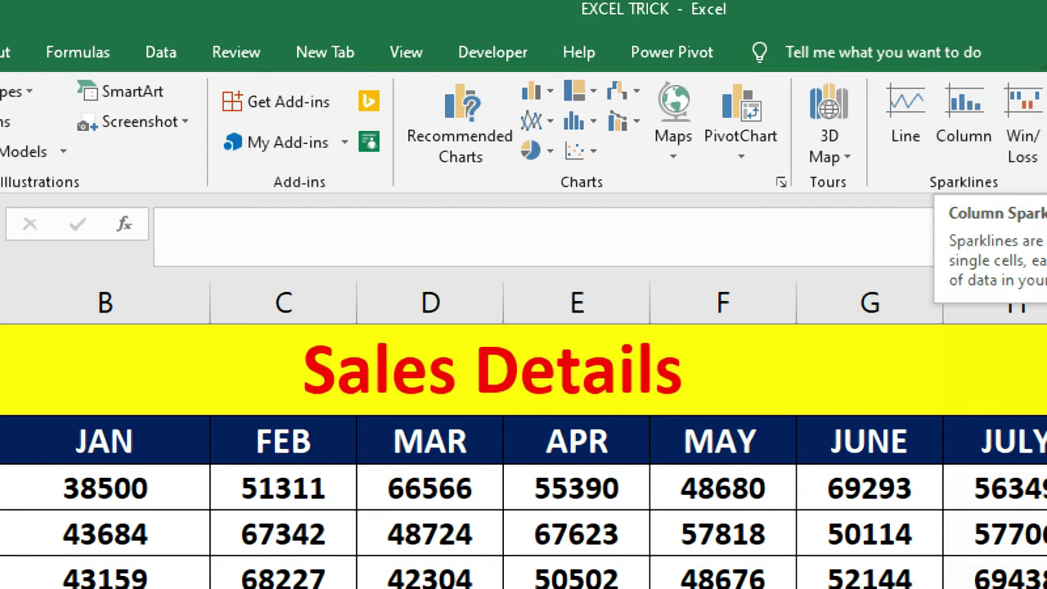
{"action": "left_click", "coordinate": [965, 187]}
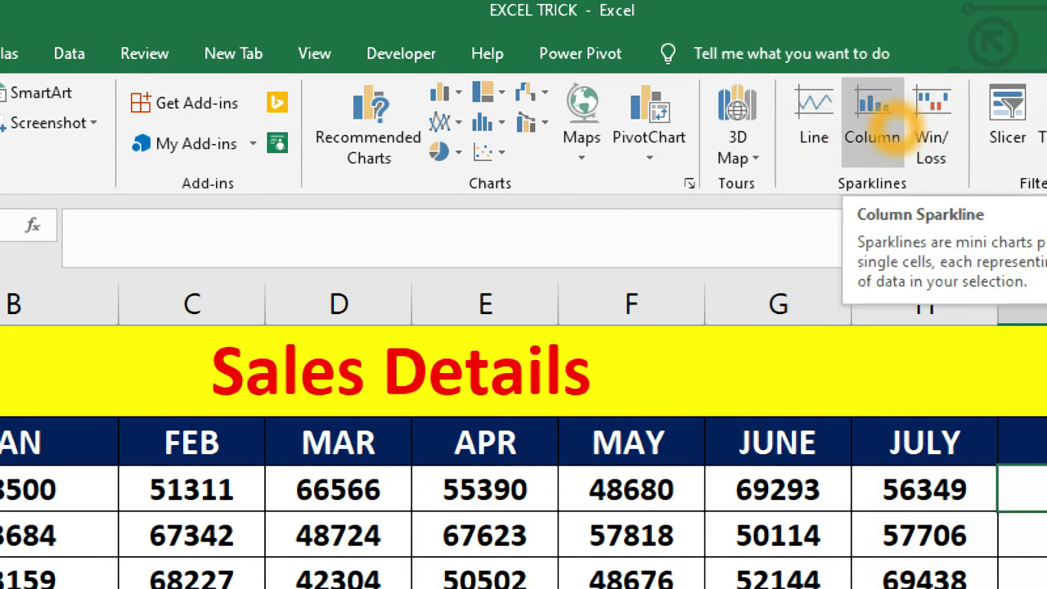
Start a column sparkline and set its data range to B4:H4
{"action": "left_click", "coordinate": [873, 102]}
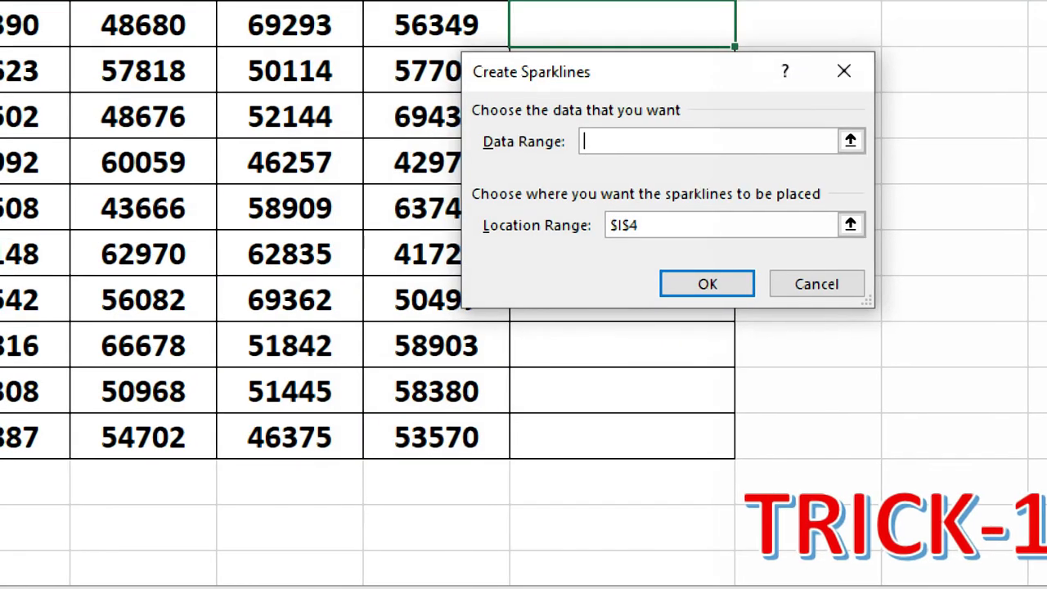
{"action": "left_click_drag", "start_coordinate": [724, 76], "coordinate": [812, 252]}
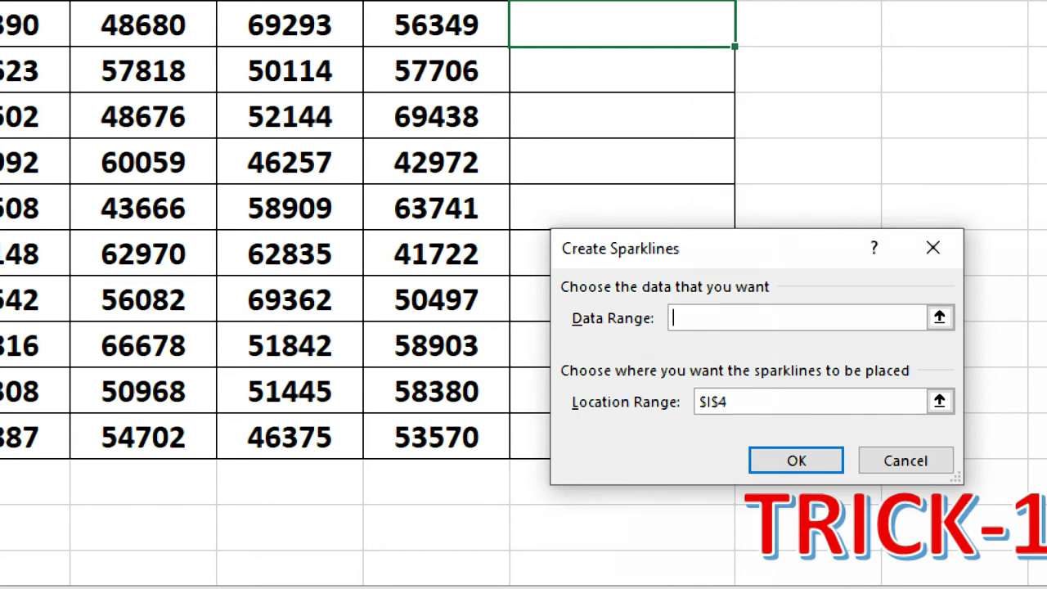
{"action": "left_click", "coordinate": [694, 313]}
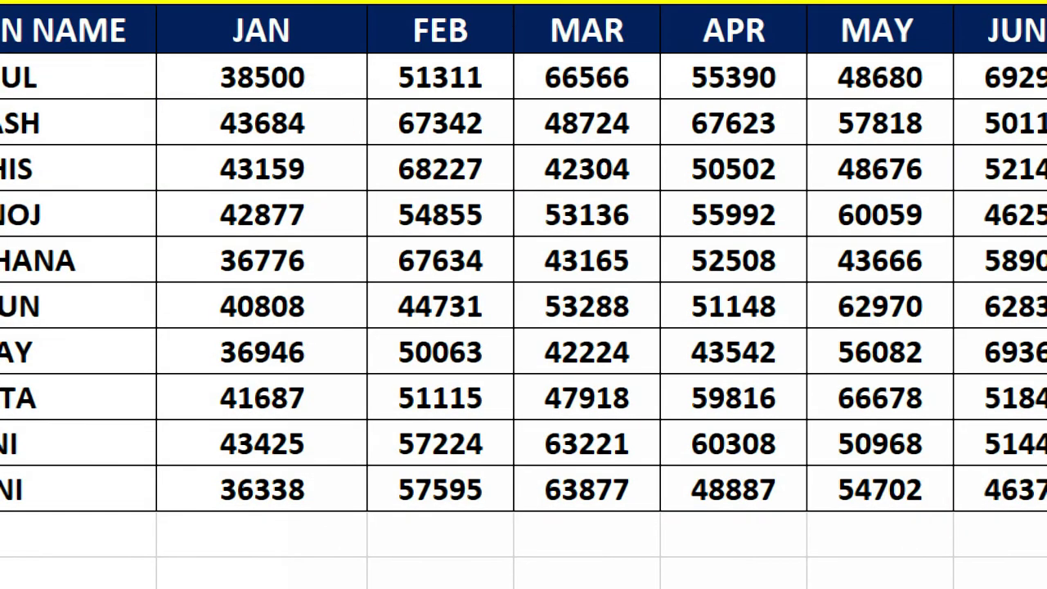
{"action": "left_click", "coordinate": [226, 79]}
{"action": "left_click_drag", "start_coordinate": [226, 79], "coordinate": [932, 115]}
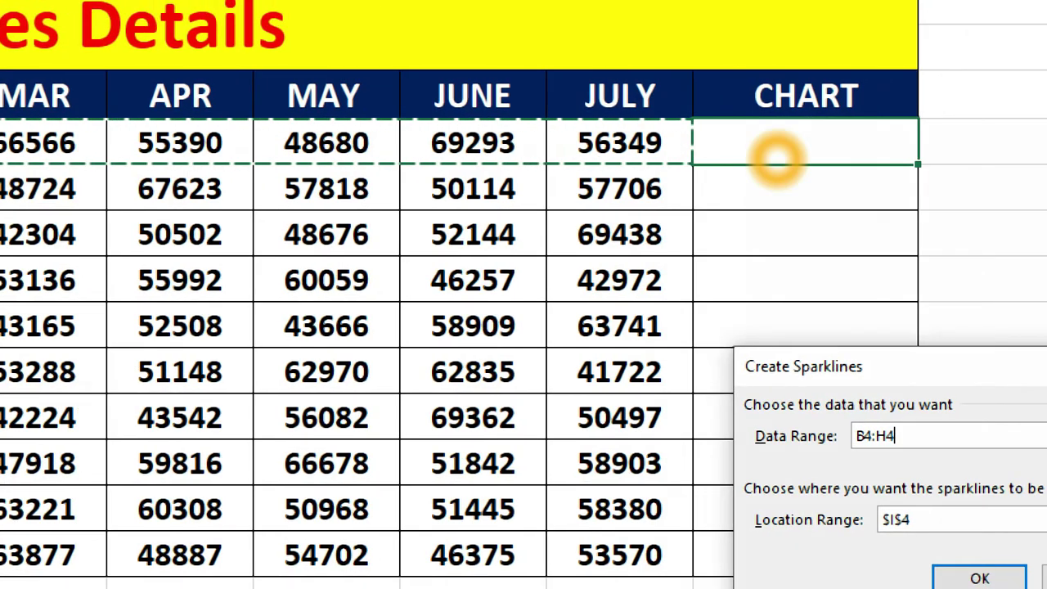
Set the sparkline location range to $I$4 and create it
{"action": "left_click", "coordinate": [920, 520]}
{"action": "left_click", "coordinate": [920, 521]}
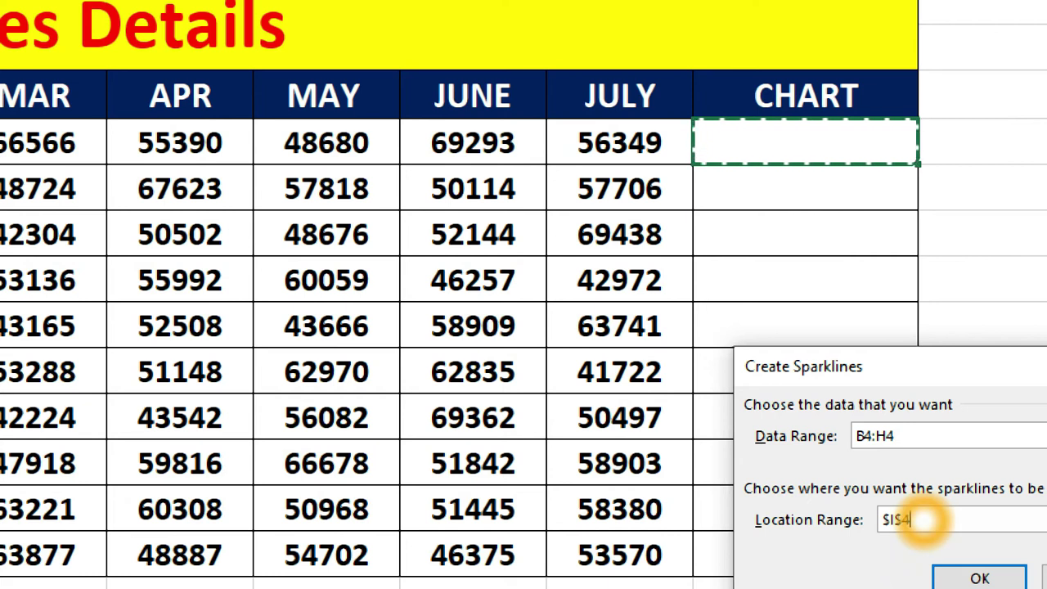
{"action": "key", "text": "BackSpace"}
{"action": "left_click", "coordinate": [913, 514]}
{"action": "key", "text": "BackSpace"}
{"action": "key", "text": "BackSpace"}
{"action": "key", "text": "BackSpace"}
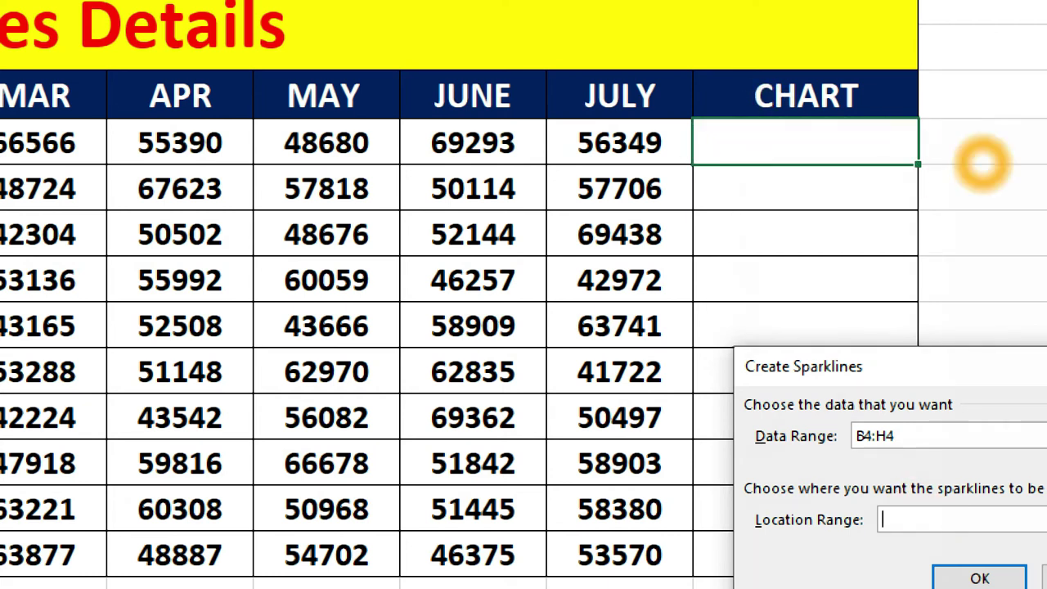
{"action": "left_click", "coordinate": [856, 149]}
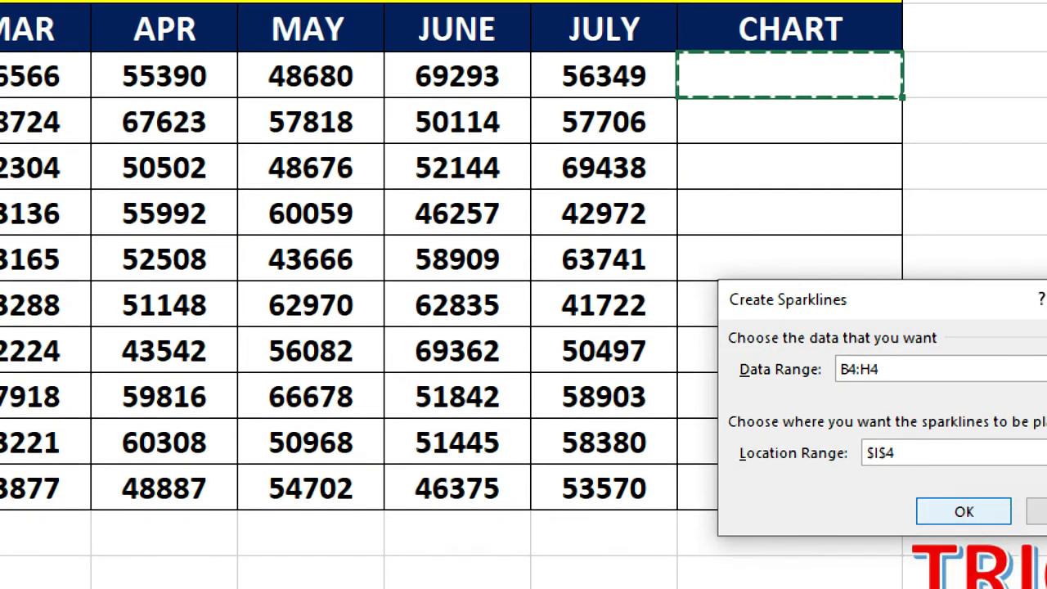
{"action": "left_click", "coordinate": [981, 511]}
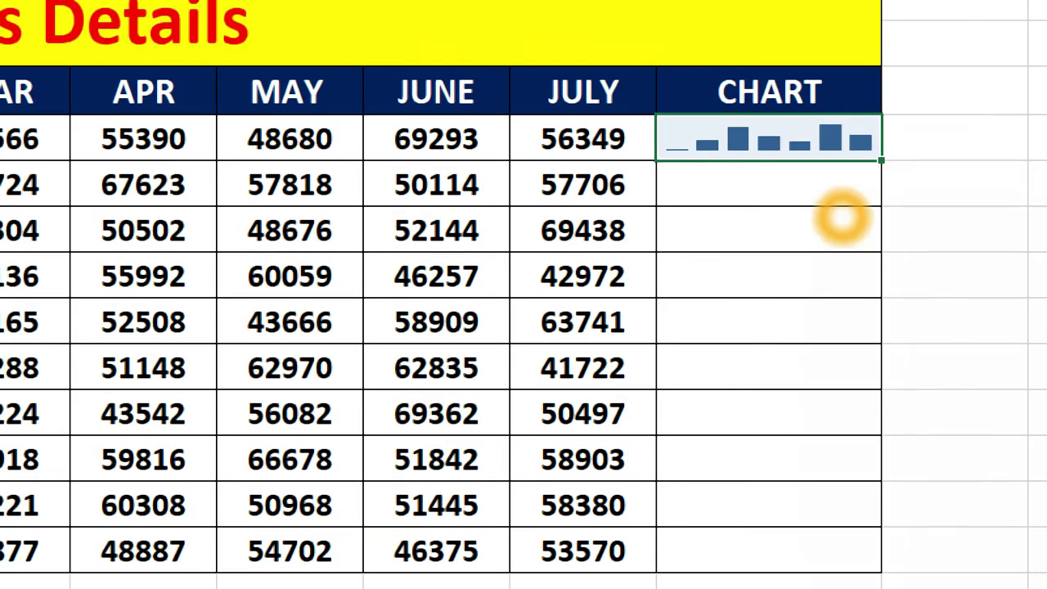
{"action": "left_click", "coordinate": [571, 190]}
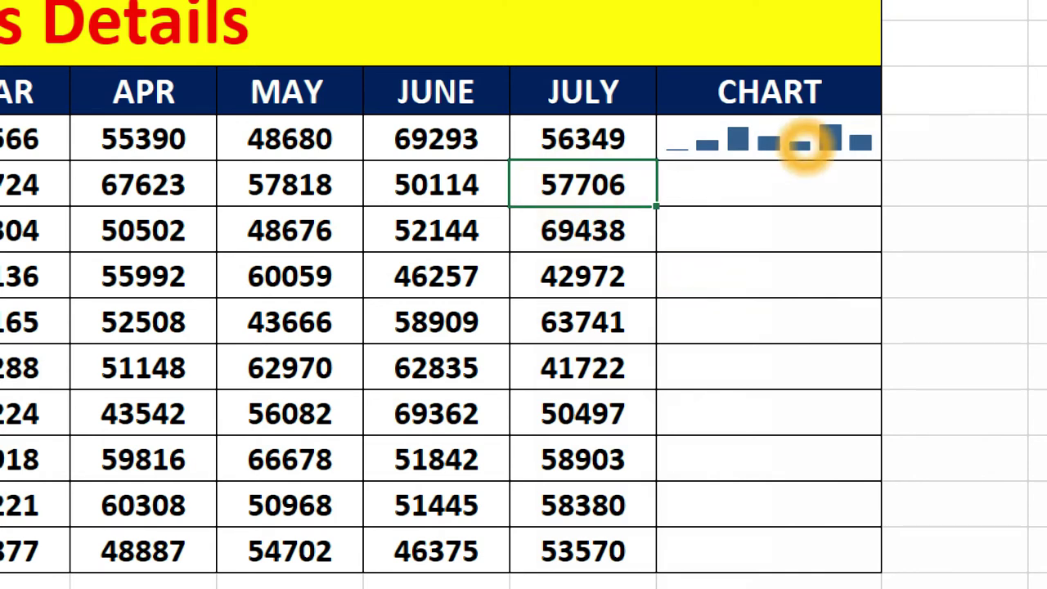
Copy the I4 column sparkline down through I13 for every salesman row
{"action": "left_click", "coordinate": [811, 140]}
{"action": "mouse_move", "coordinate": [881, 161]}
{"action": "left_mouse_down"}
{"action": "mouse_move", "coordinate": [851, 568]}
{"action": "mouse_move", "coordinate": [856, 541]}
{"action": "left_mouse_up"}
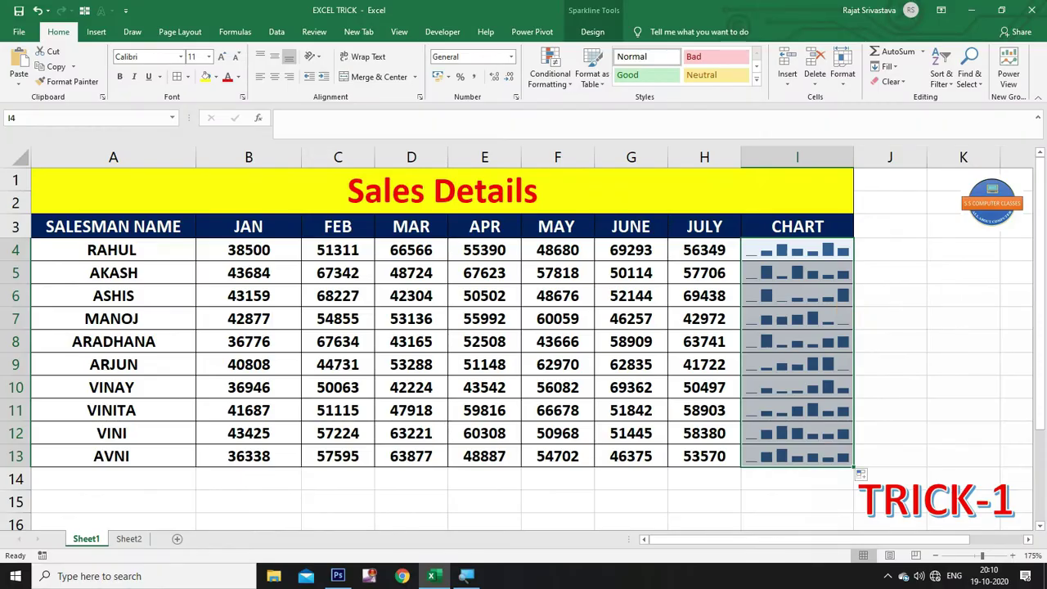
{"action": "left_click", "coordinate": [865, 301]}
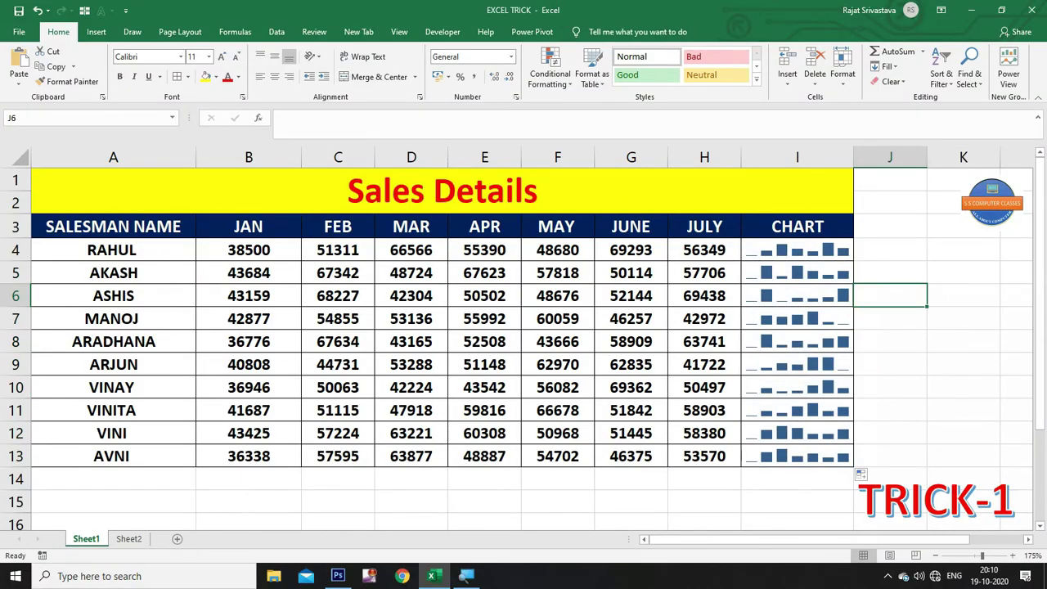
{"action": "left_click", "coordinate": [258, 255]}
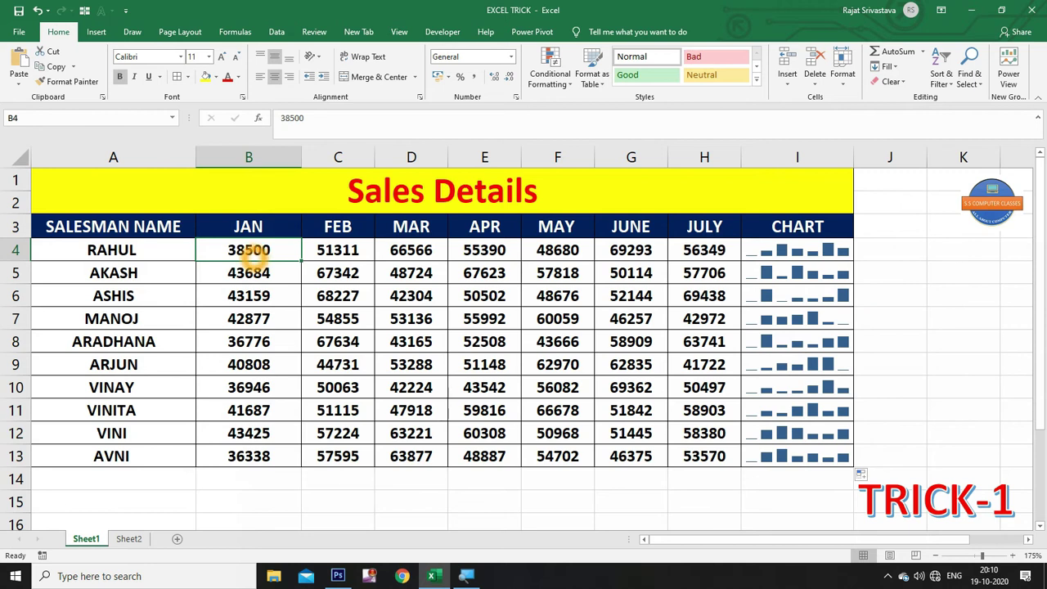
{"action": "left_click", "coordinate": [754, 259]}
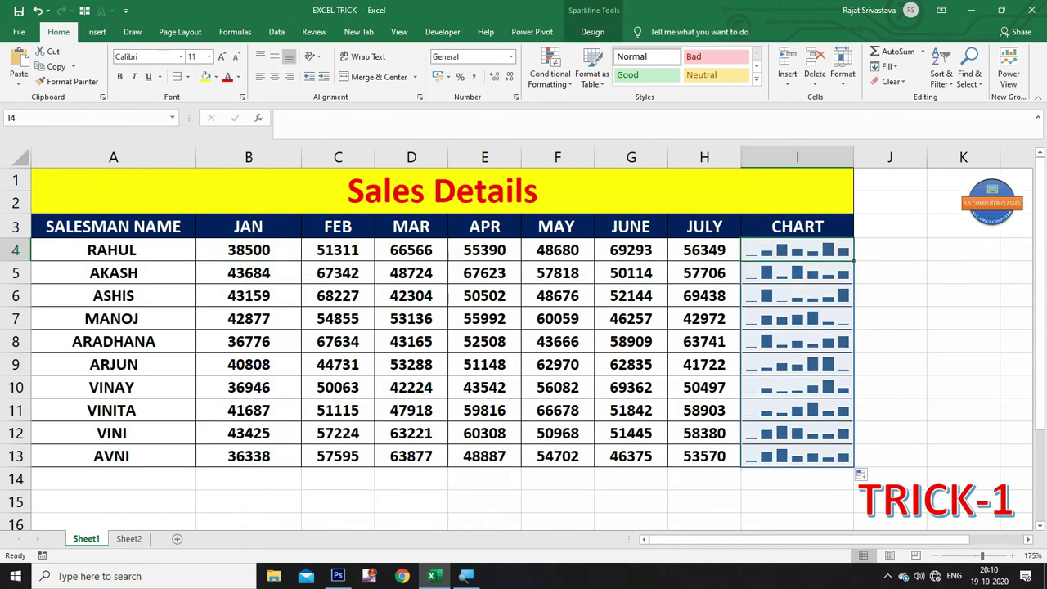
{"action": "left_click", "coordinate": [873, 262]}
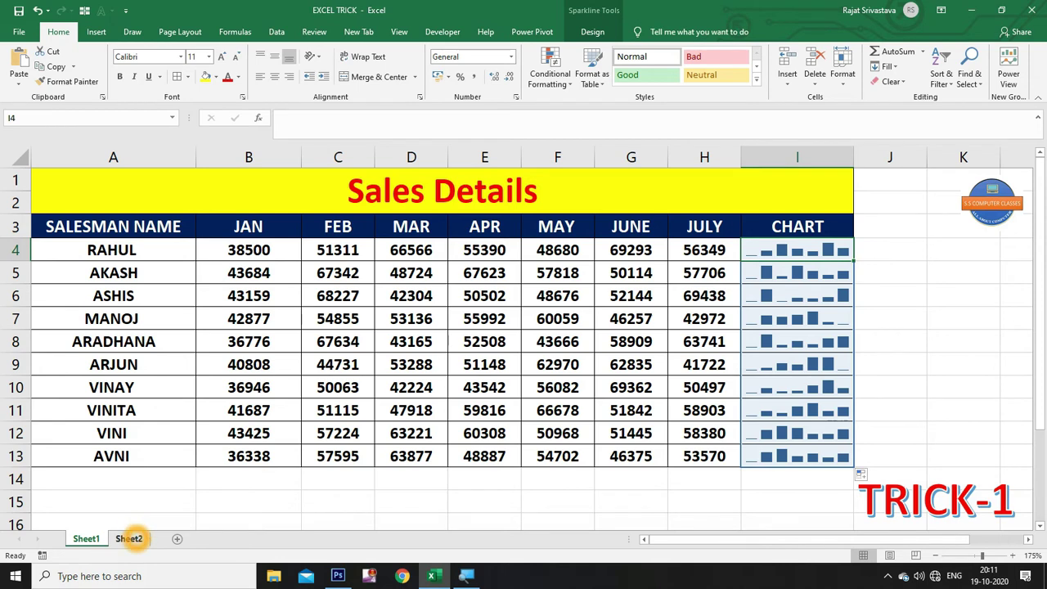
{"action": "left_click", "coordinate": [128, 538]}
{"action": "left_click", "coordinate": [881, 319]}
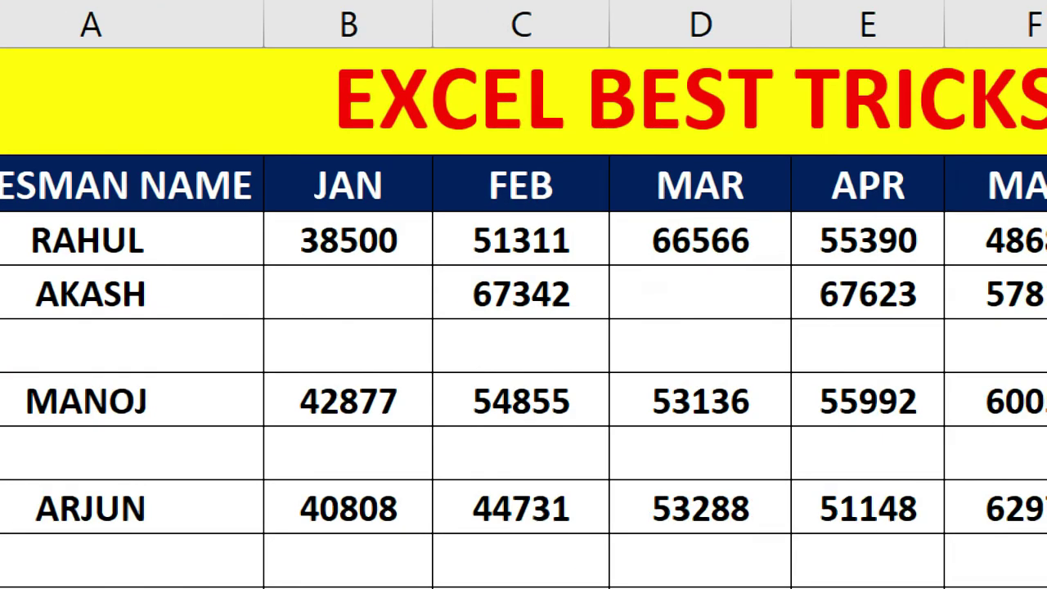
{"action": "left_click", "coordinate": [9, 292]}
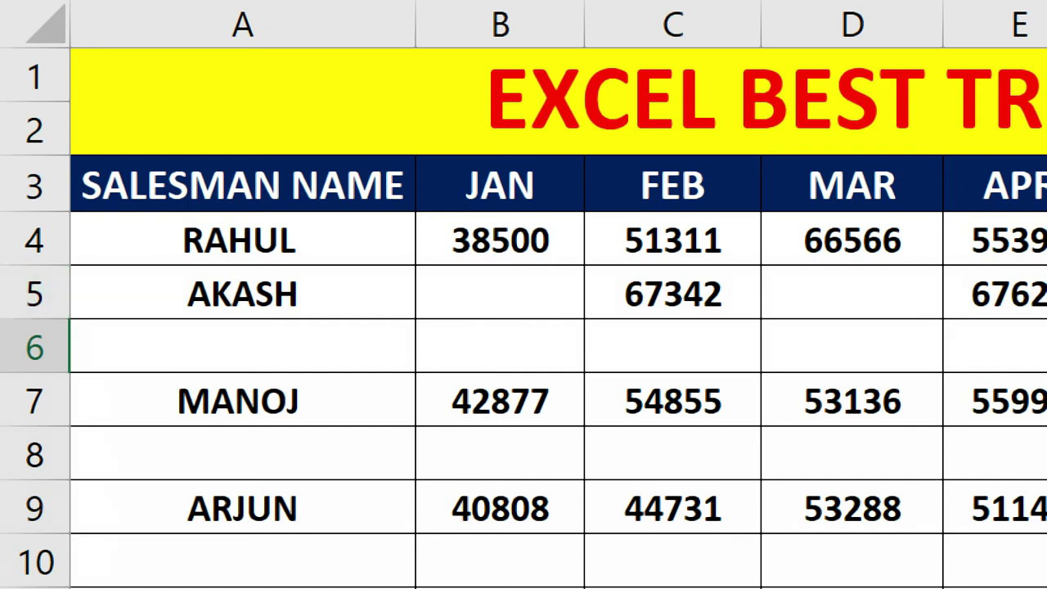
{"action": "left_click", "coordinate": [168, 357]}
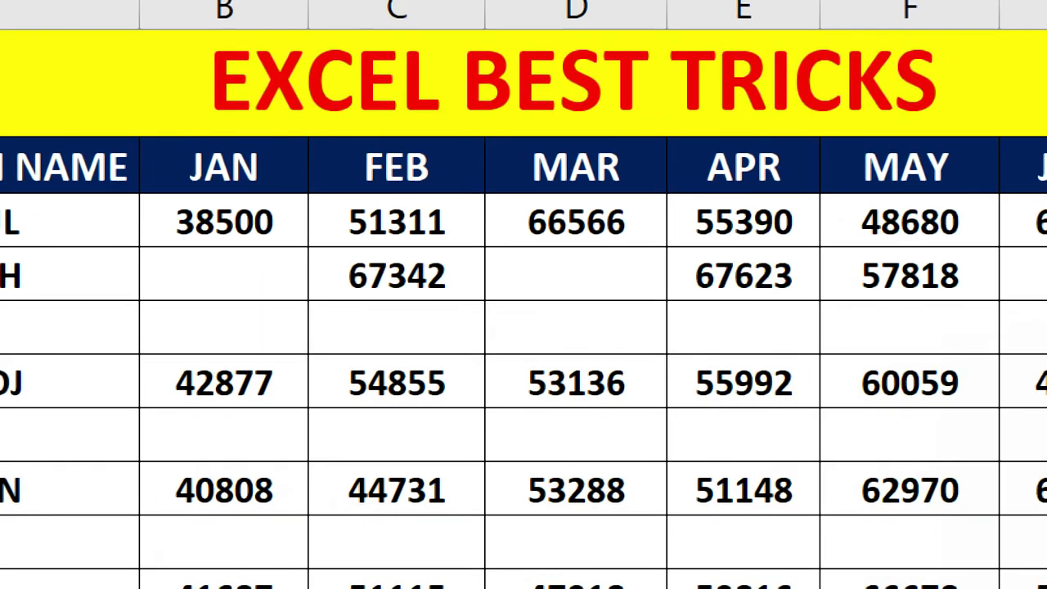
{"action": "left_click", "coordinate": [998, 354]}
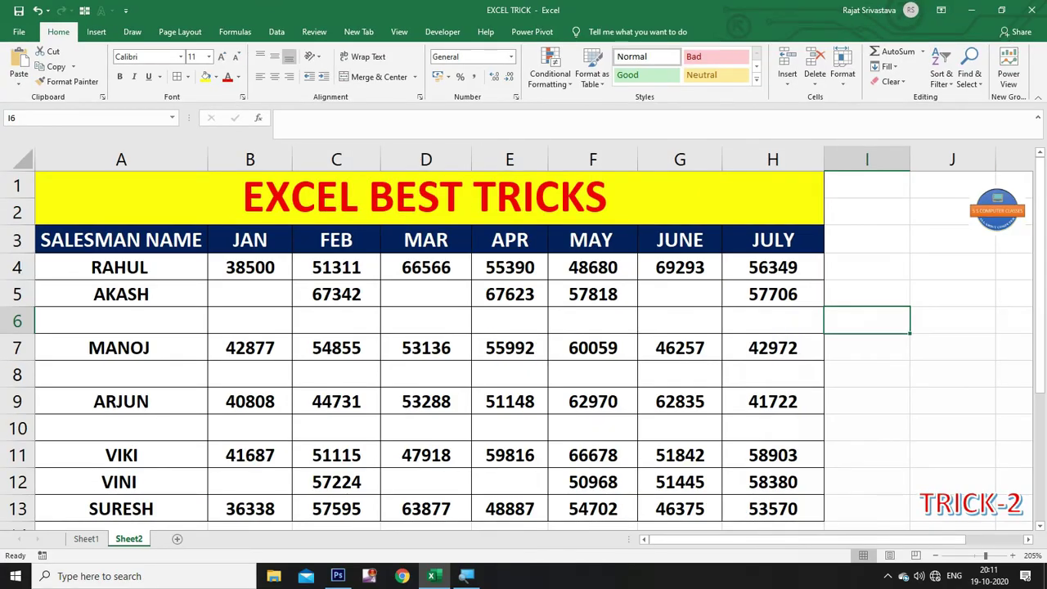
{"action": "left_click", "coordinate": [863, 368]}
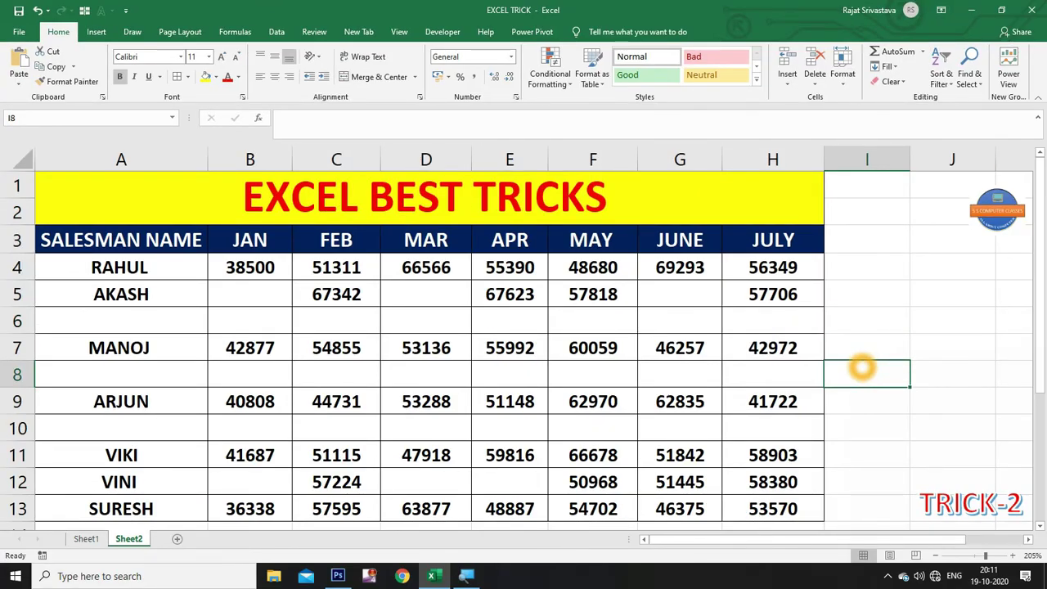
{"action": "left_click", "coordinate": [237, 300]}
{"action": "left_click", "coordinate": [420, 299]}
{"action": "left_click", "coordinate": [655, 298]}
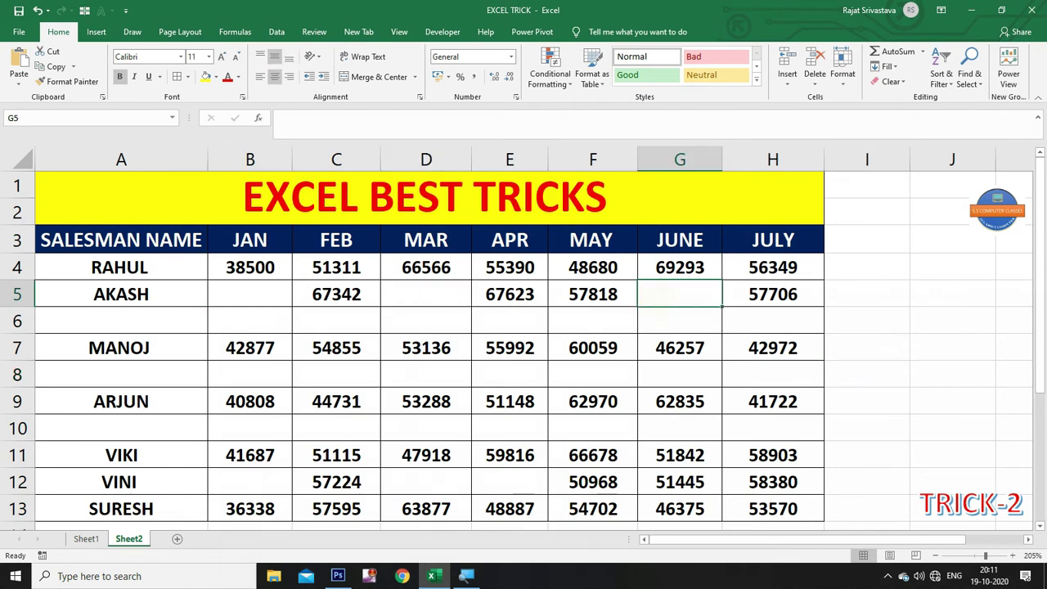
{"action": "left_click", "coordinate": [689, 378]}
{"action": "left_click", "coordinate": [583, 434]}
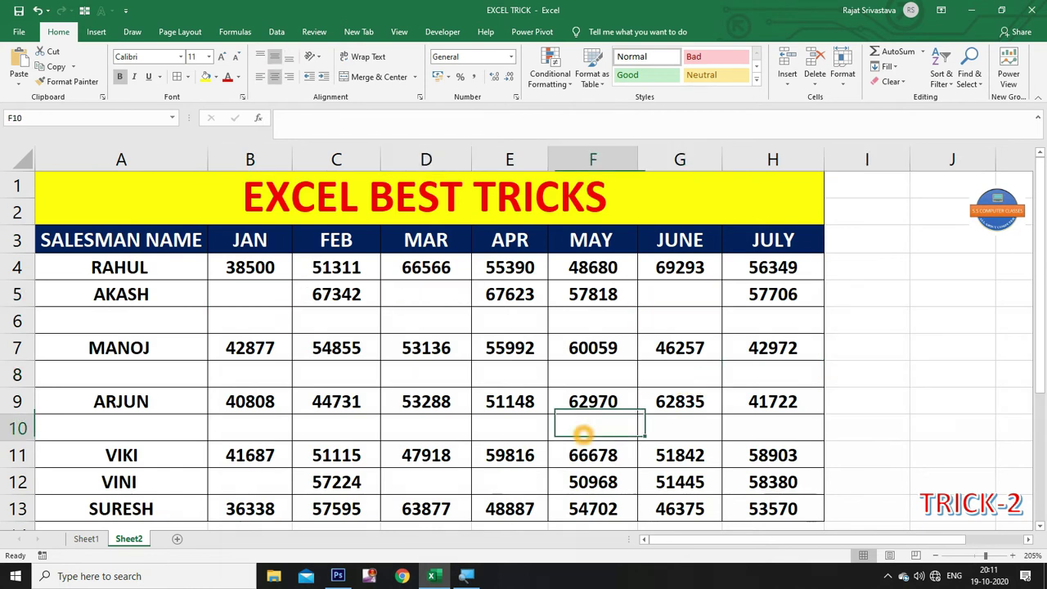
{"action": "left_click", "coordinate": [516, 481]}
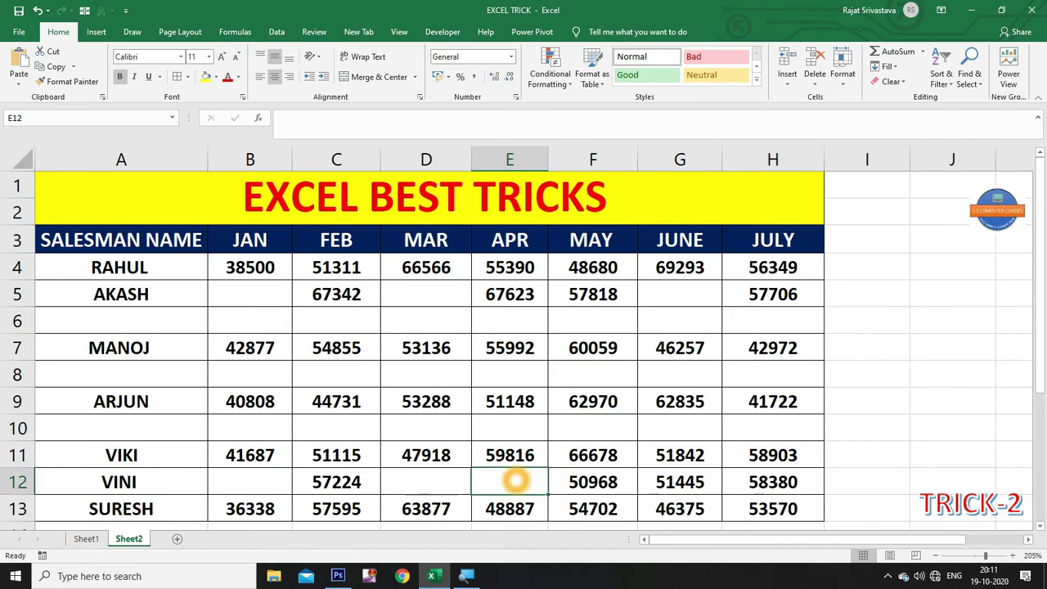
{"action": "mouse_move", "coordinate": [43, 320]}
{"action": "left_mouse_down"}
{"action": "mouse_move", "coordinate": [524, 350]}
{"action": "mouse_move", "coordinate": [782, 321]}
{"action": "left_mouse_up"}
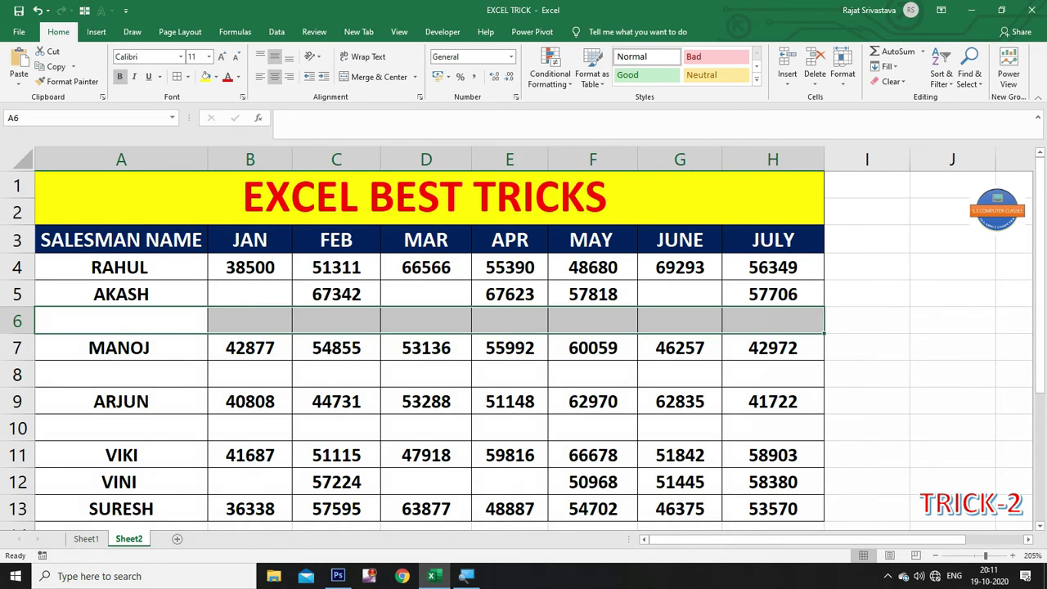
{"action": "left_click_drag", "start_coordinate": [121, 373], "coordinate": [773, 374]}
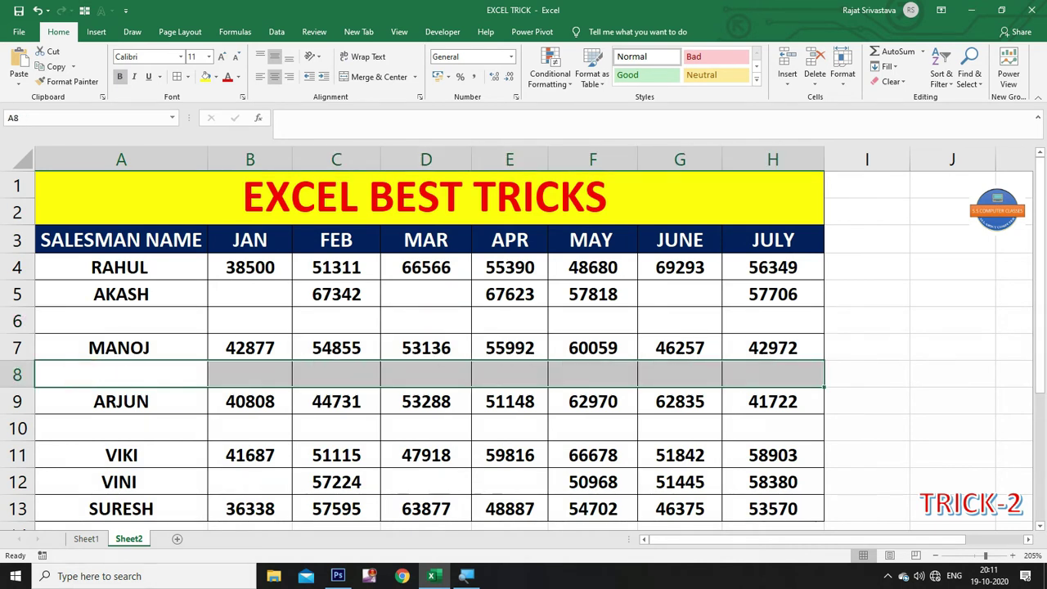
{"action": "left_click_drag", "start_coordinate": [121, 428], "coordinate": [777, 435]}
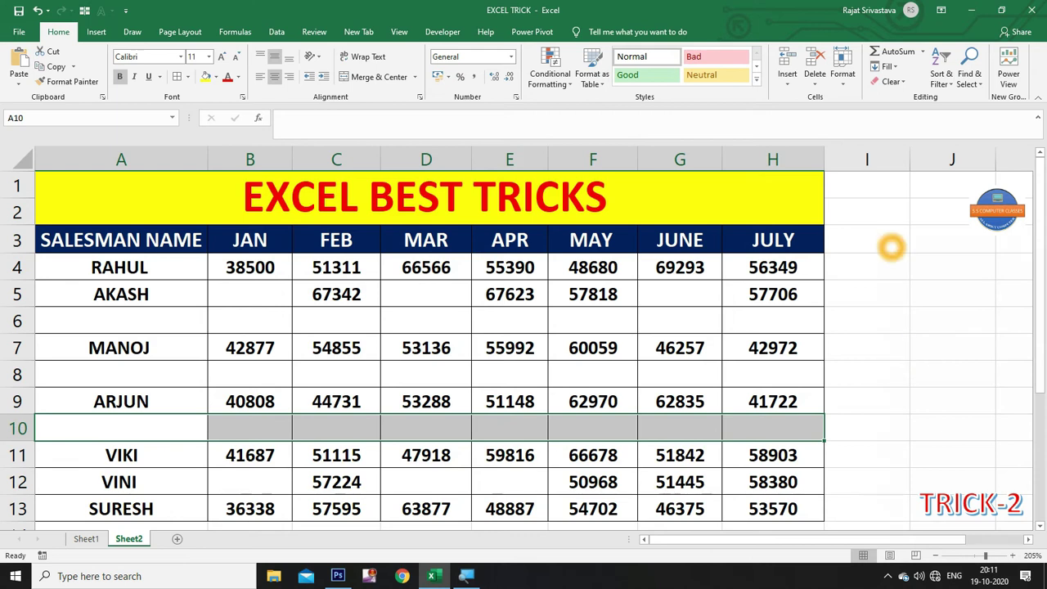
{"action": "left_click_drag", "start_coordinate": [910, 159], "coordinate": [985, 162]}
Widen column I and enter the header BLANK ROW in I3
{"action": "left_click", "coordinate": [895, 241]}
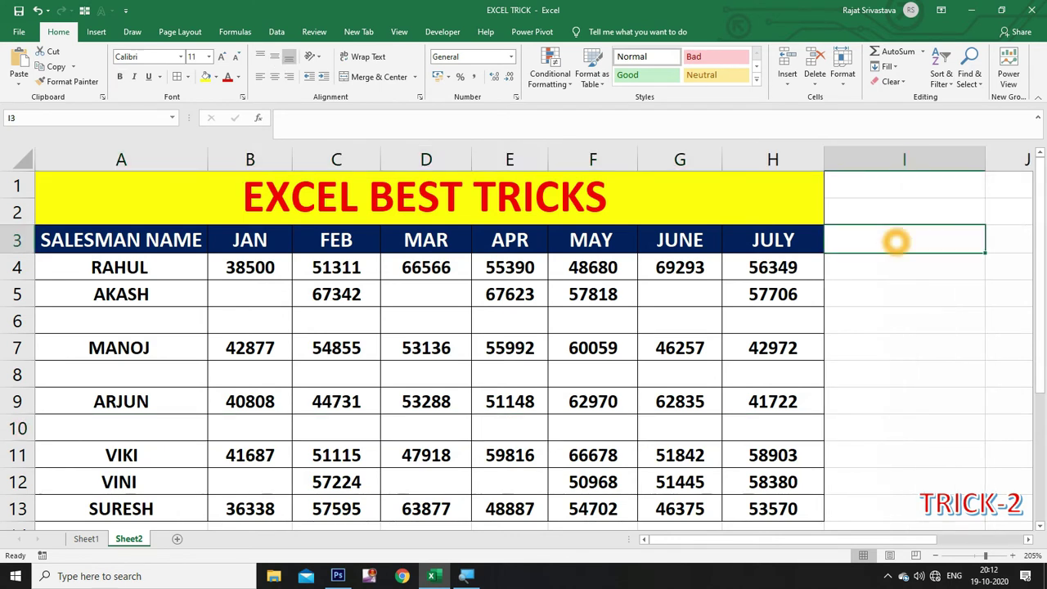
{"action": "type", "text": "bl"}
{"action": "type", "text": "BLANK "}
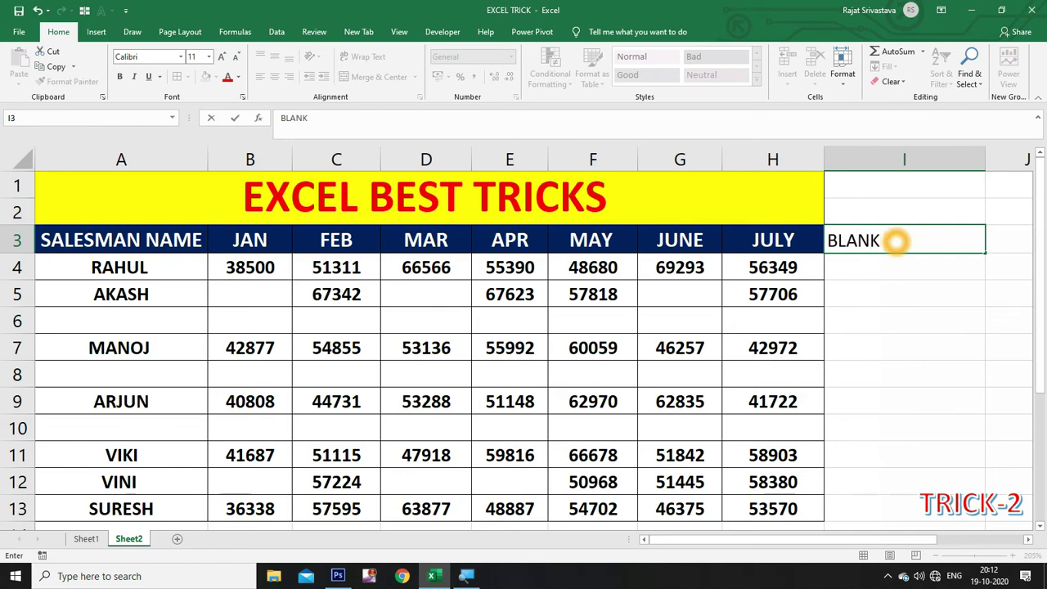
{"action": "type", "text": "OW"}
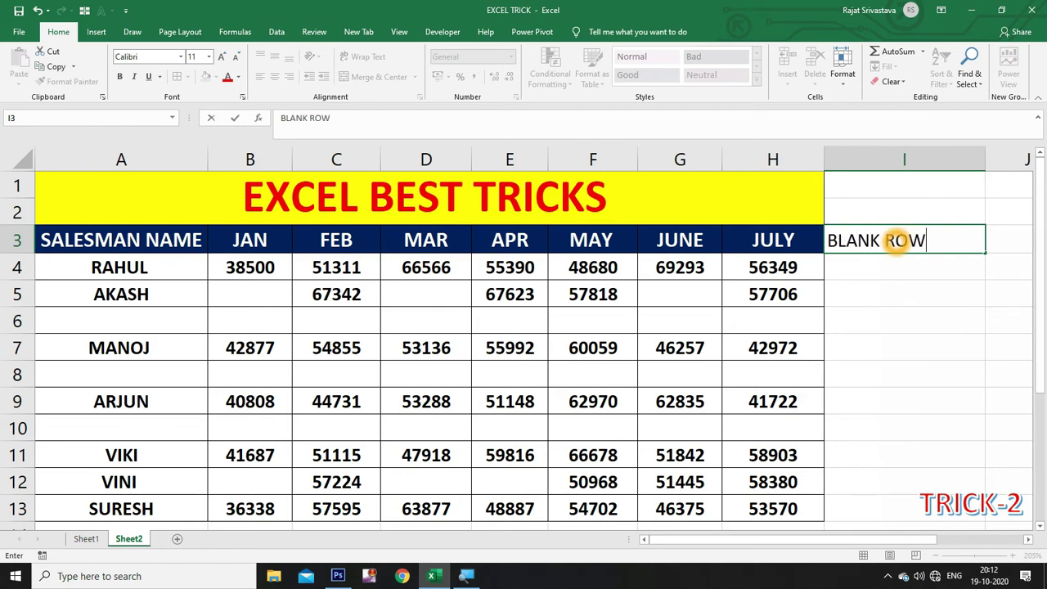
{"action": "left_click", "coordinate": [896, 320]}
Enter =COUNTA(A4:H4) in I4, which returns 8 for RAHUL's row
{"action": "left_click", "coordinate": [884, 267]}
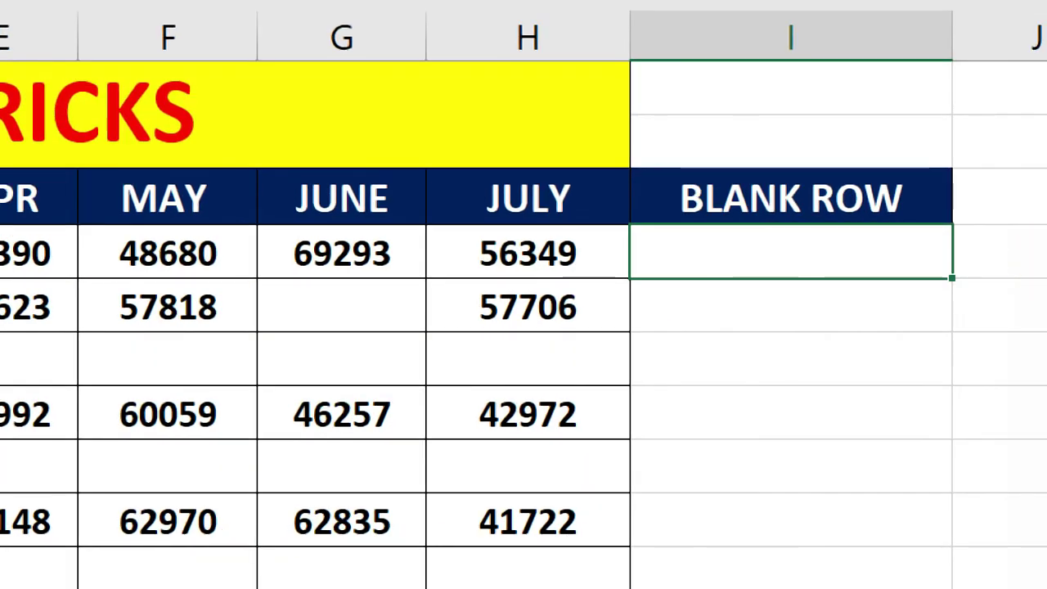
{"action": "left_click", "coordinate": [868, 252]}
{"action": "type", "text": "OC"}
{"action": "key", "text": "BackSpace"}
{"action": "key", "text": "BackSpace"}
{"action": "type", "text": "=COU"}
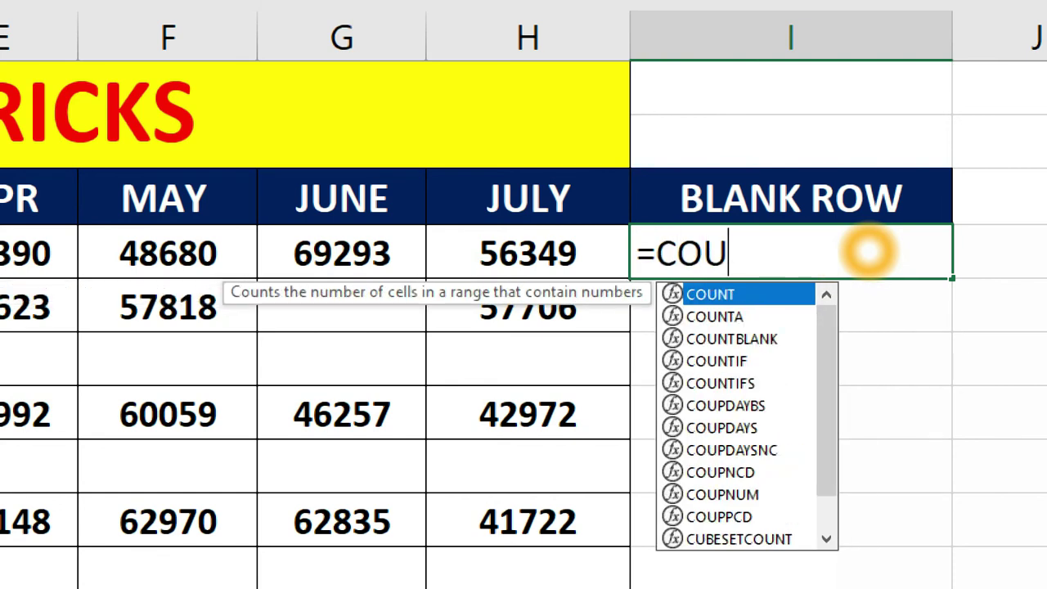
{"action": "type", "text": "NTA"}
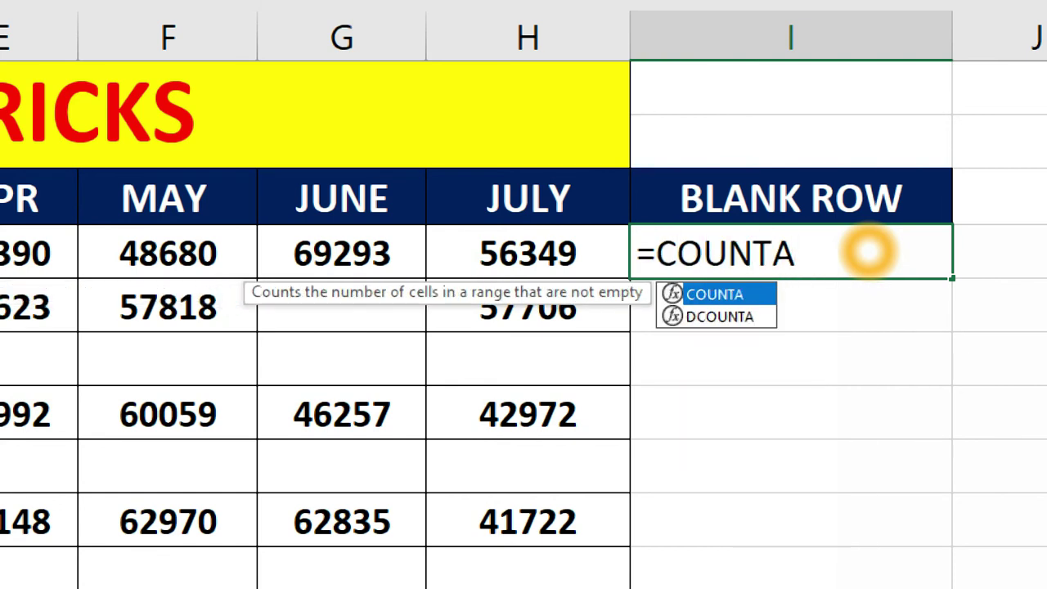
{"action": "type", "text": "("}
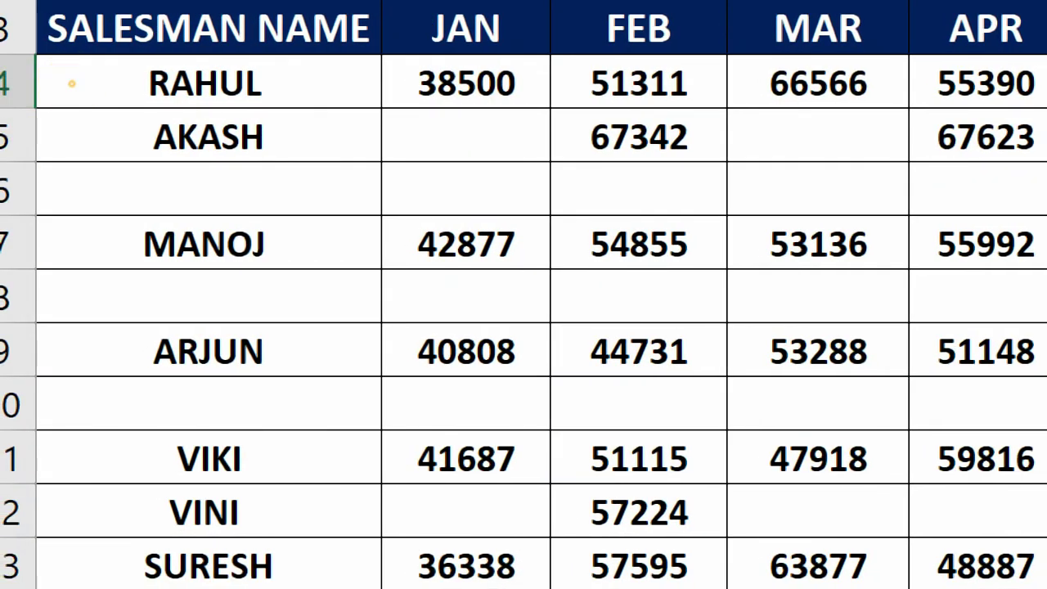
{"action": "left_click_drag", "start_coordinate": [20, 108], "coordinate": [605, 127]}
{"action": "left_click_drag", "start_coordinate": [719, 107], "coordinate": [941, 82]}
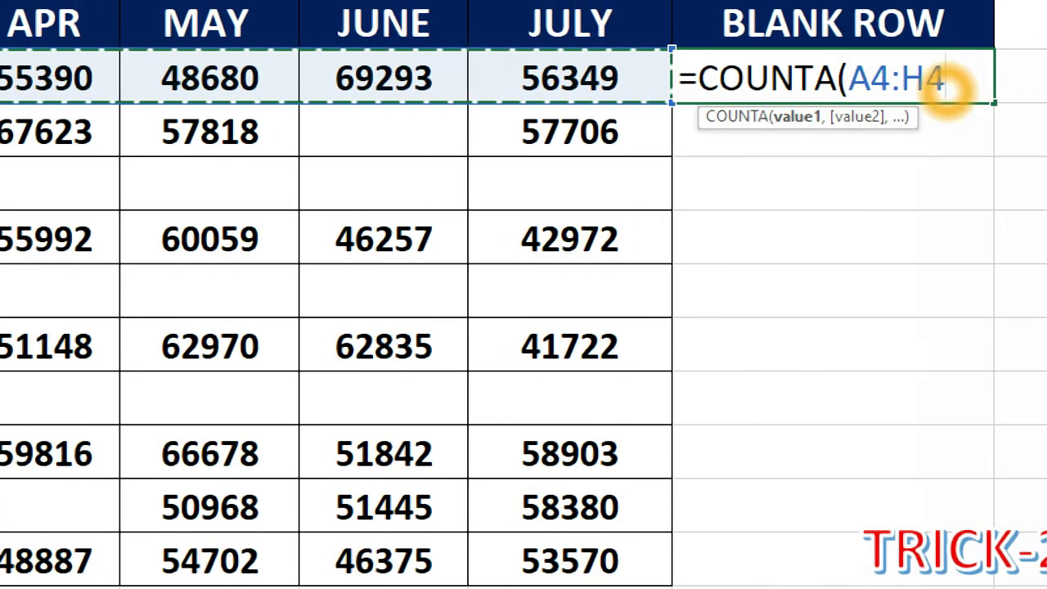
{"action": "type", "text": ")"}
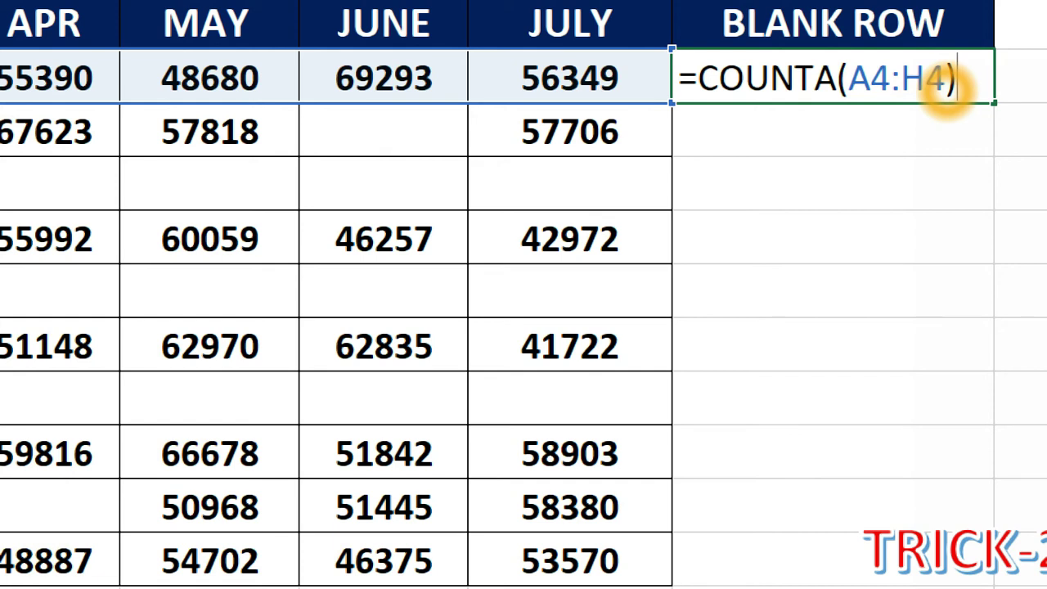
{"action": "key", "text": "Return"}
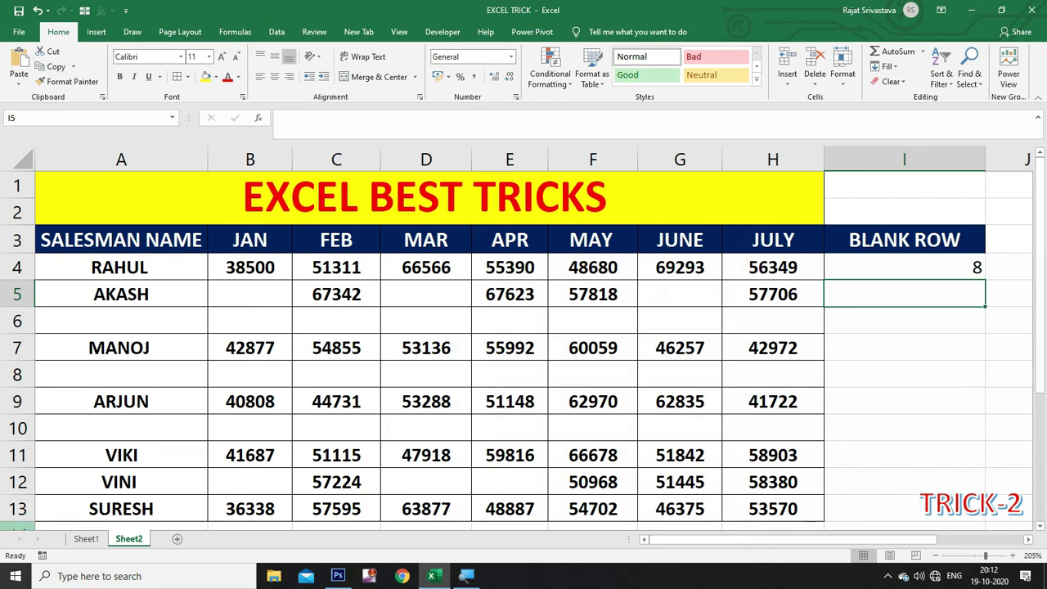
{"action": "left_click", "coordinate": [169, 268]}
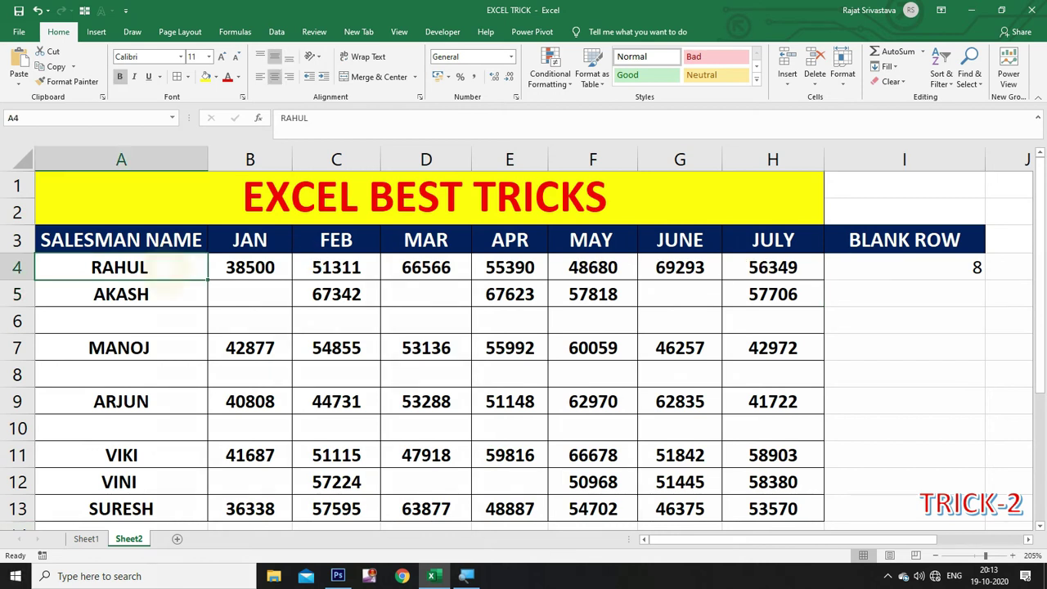
Fill the COUNTA formula down to I13, giving 0 for blank rows 6, 8 and 10
{"action": "left_click", "coordinate": [957, 267]}
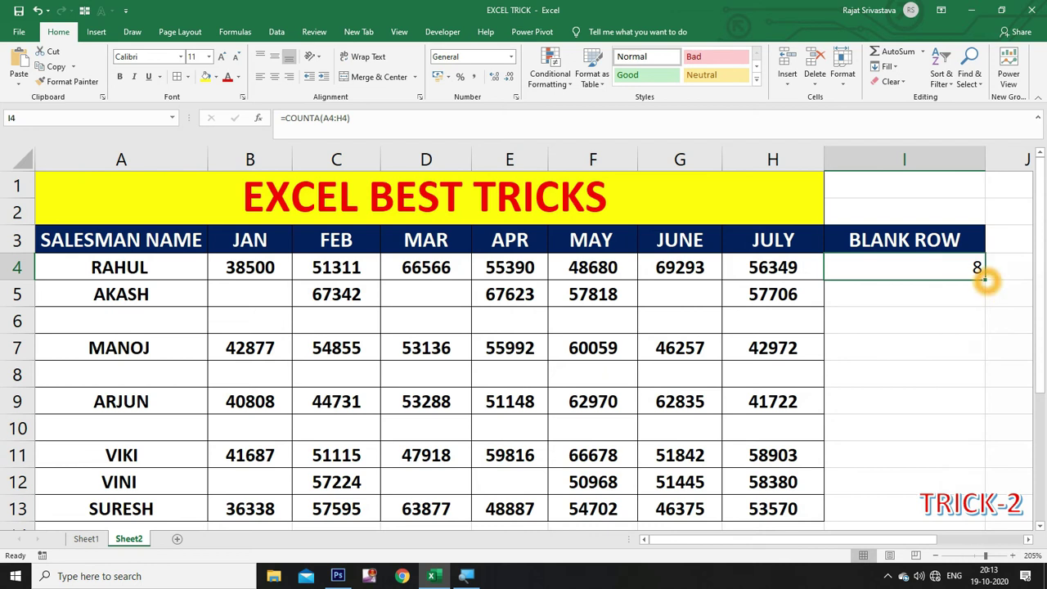
{"action": "left_click_drag", "start_coordinate": [984, 279], "coordinate": [985, 515]}
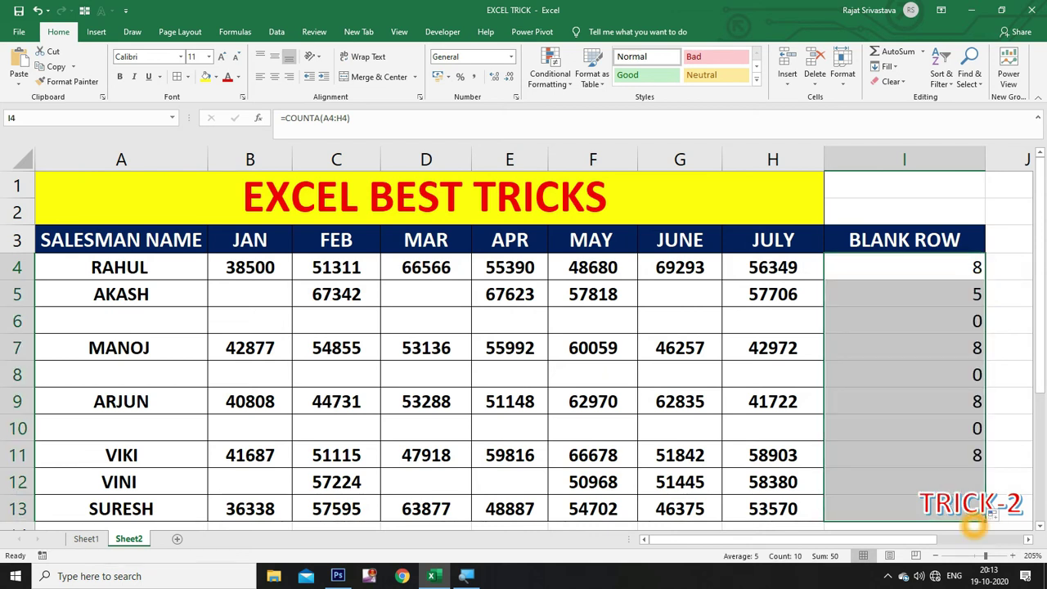
{"action": "left_click", "coordinate": [1007, 399]}
{"action": "left_click", "coordinate": [986, 298]}
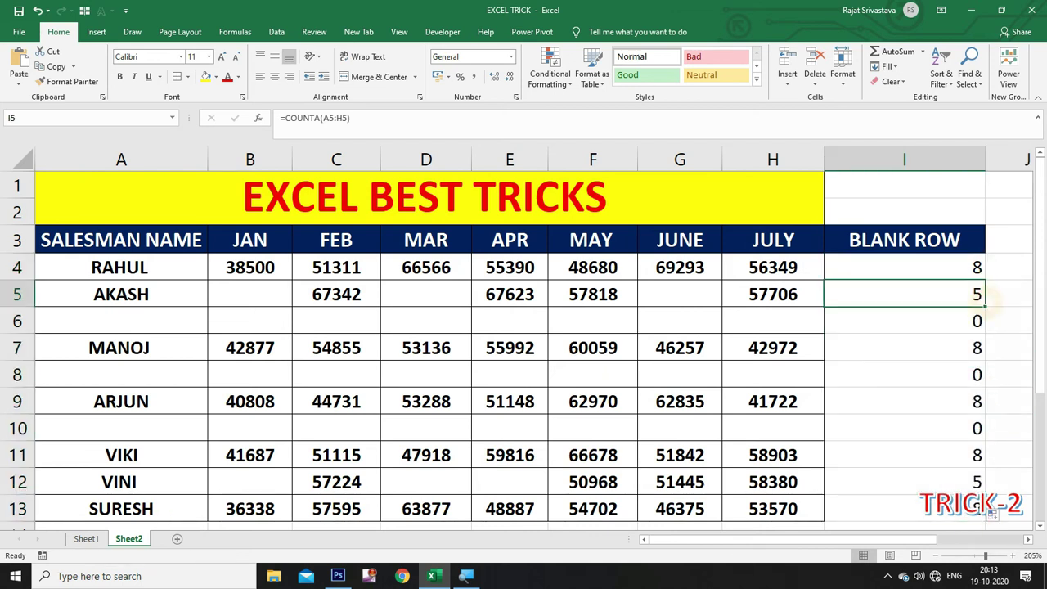
{"action": "left_click", "coordinate": [705, 296]}
{"action": "left_click", "coordinate": [435, 290]}
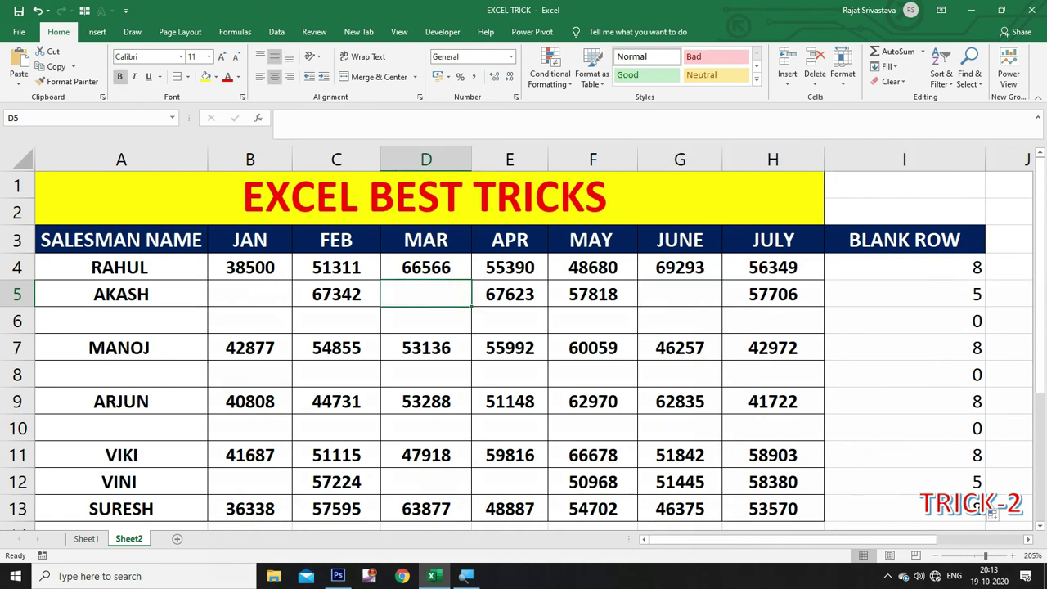
{"action": "left_click", "coordinate": [215, 296]}
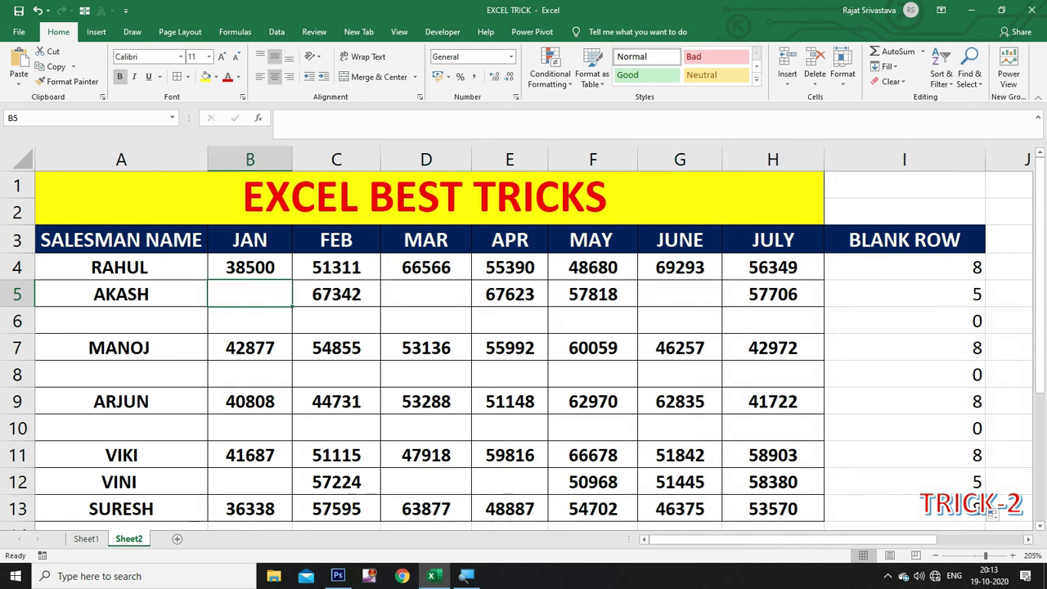
{"action": "left_click", "coordinate": [952, 375]}
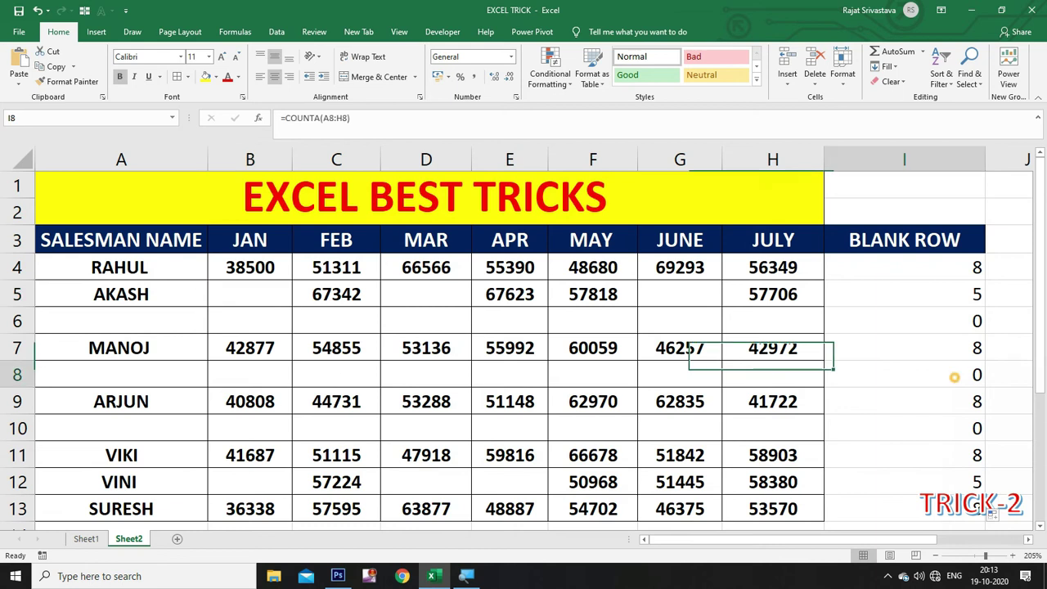
{"action": "left_click", "coordinate": [952, 432]}
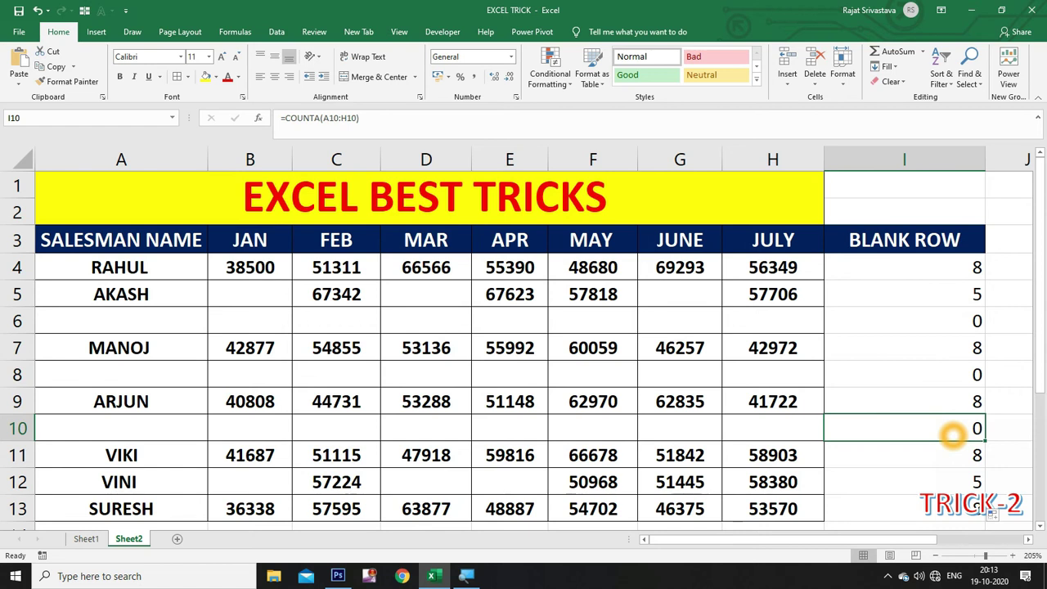
{"action": "left_click", "coordinate": [667, 239]}
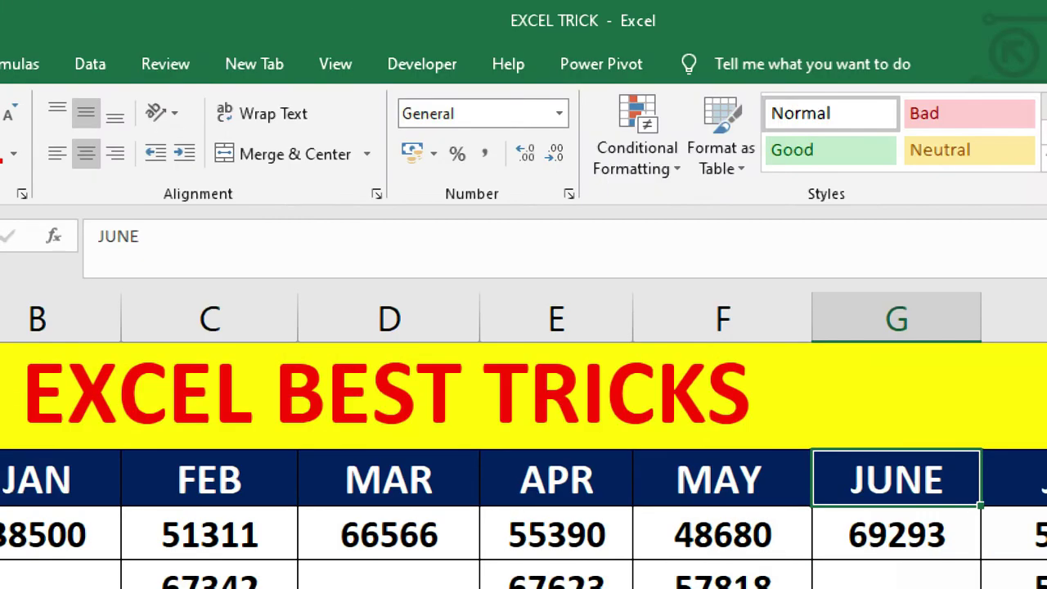
Apply Data > Filter to header row A3:I3, from SALESMAN NAME through BLANK ROW
{"action": "left_click", "coordinate": [90, 61]}
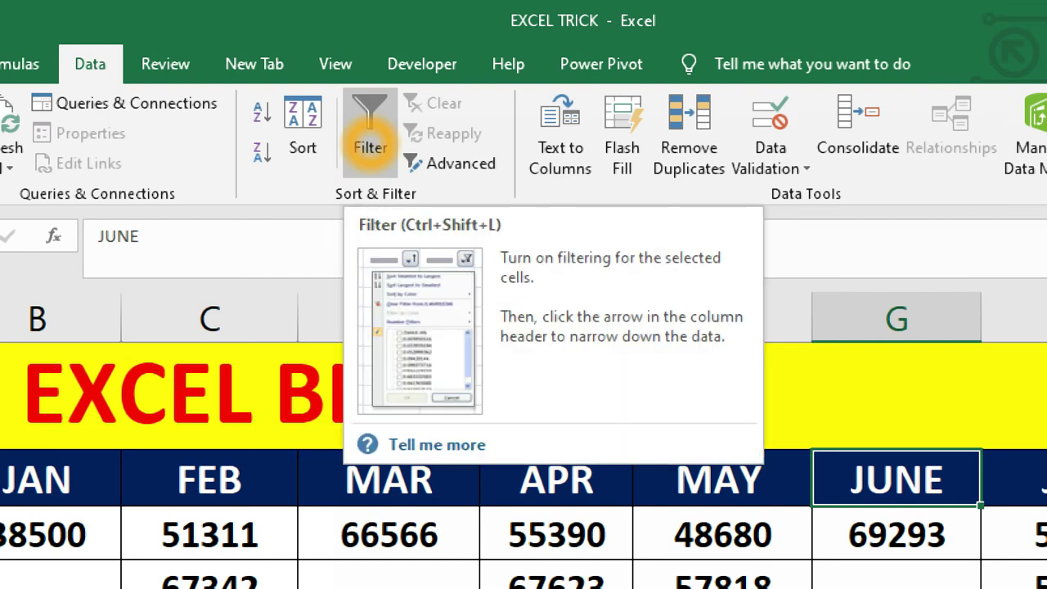
{"action": "left_click", "coordinate": [370, 139]}
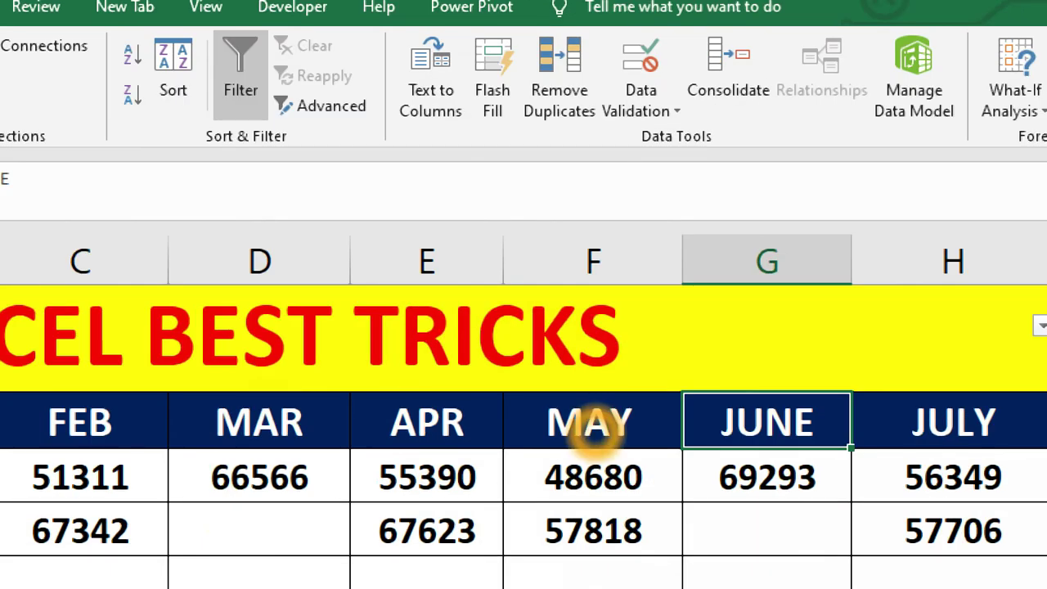
{"action": "left_click", "coordinate": [592, 433]}
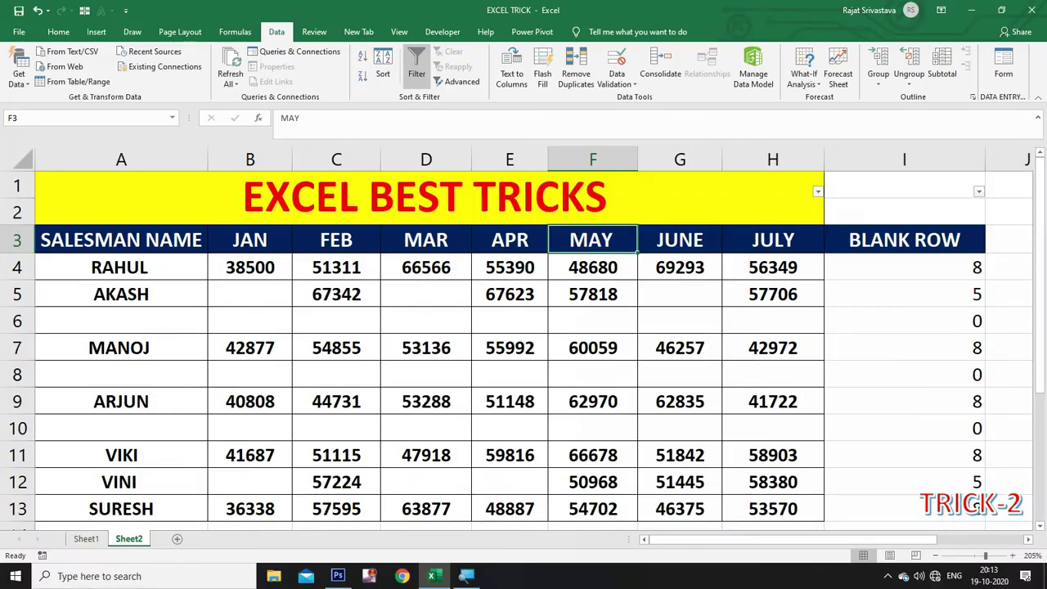
{"action": "key", "text": "Down"}
{"action": "left_click", "coordinate": [806, 196]}
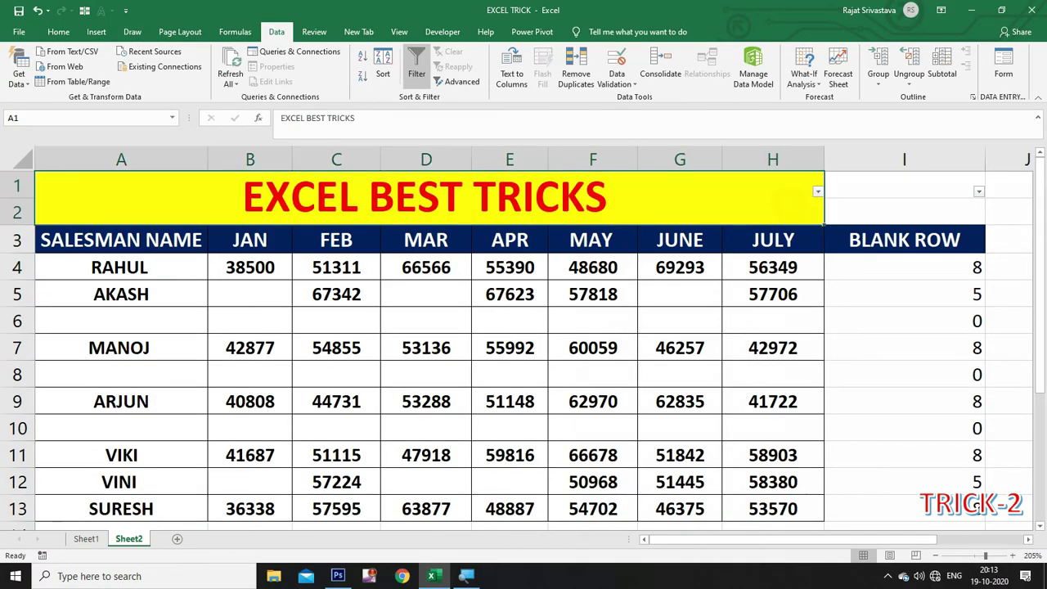
{"action": "left_click", "coordinate": [416, 61]}
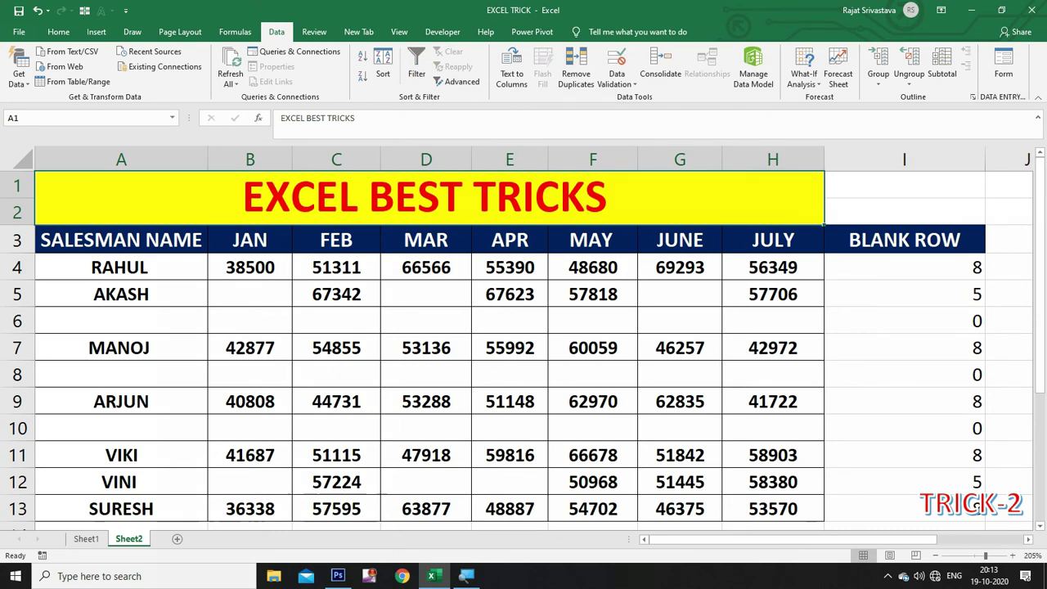
{"action": "left_click", "coordinate": [81, 293]}
{"action": "left_click_drag", "start_coordinate": [121, 240], "coordinate": [945, 248]}
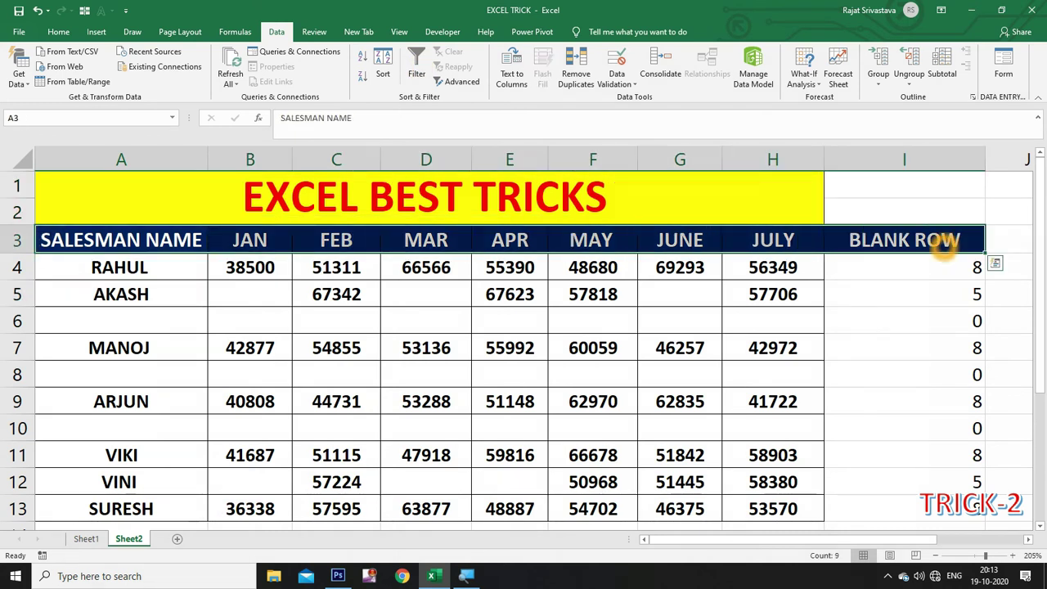
{"action": "left_click", "coordinate": [416, 62]}
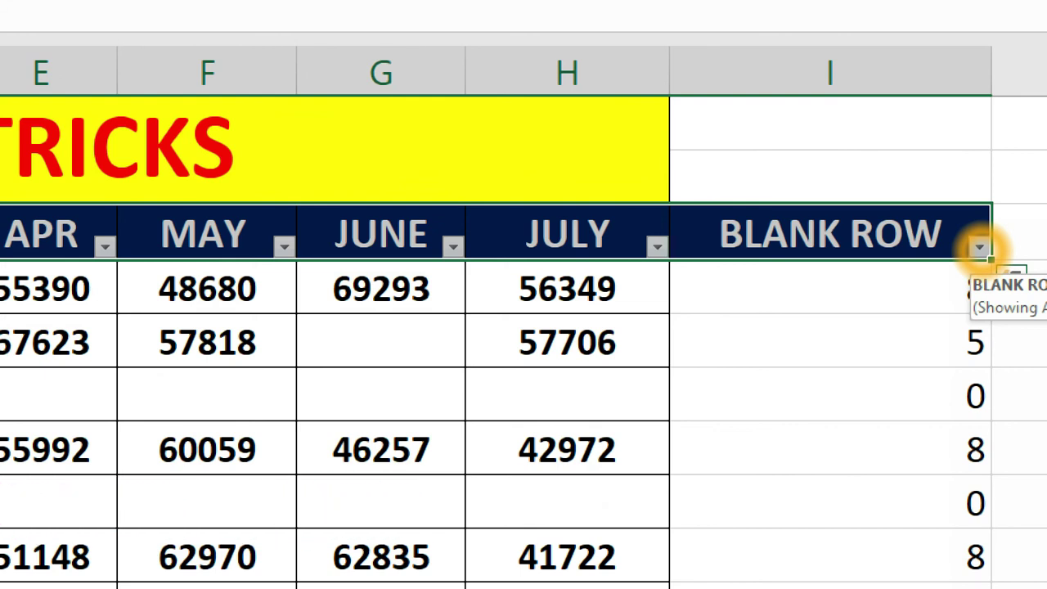
Filter the BLANK ROW column to show only the value 0
{"action": "left_click", "coordinate": [979, 247]}
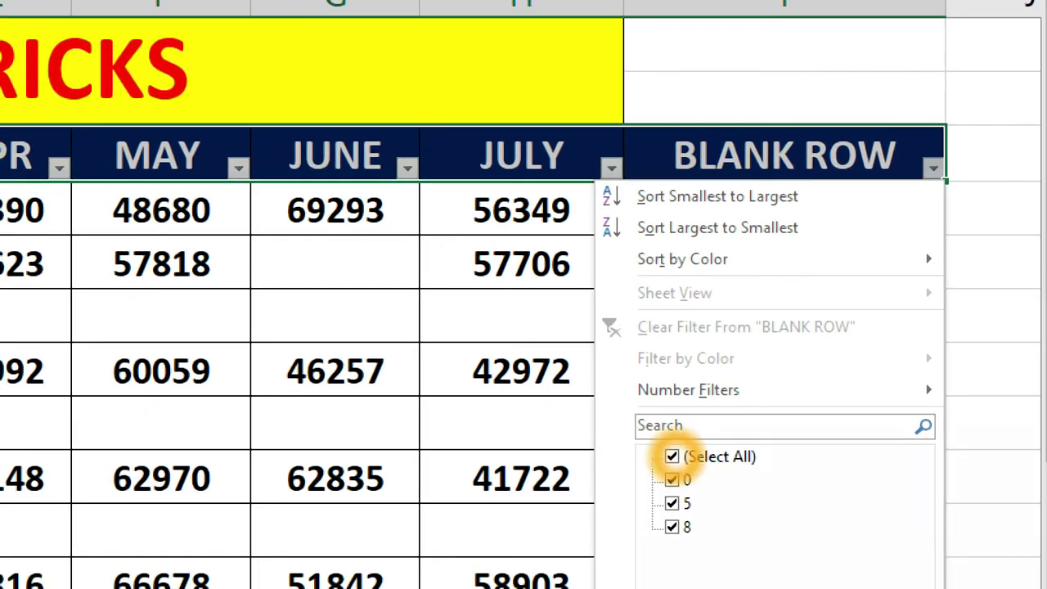
{"action": "left_click", "coordinate": [717, 526]}
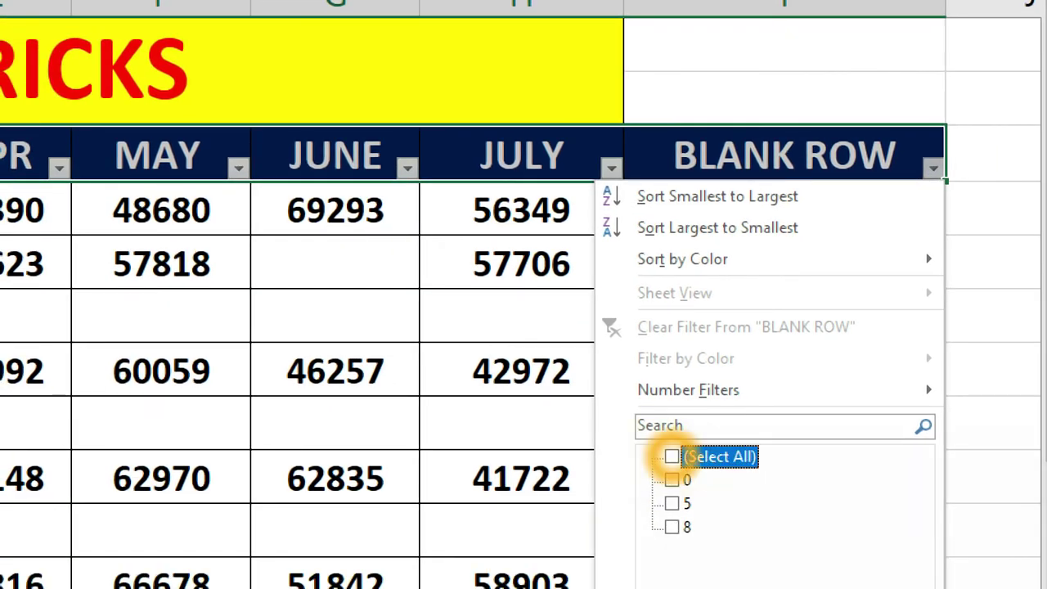
{"action": "left_click", "coordinate": [672, 480]}
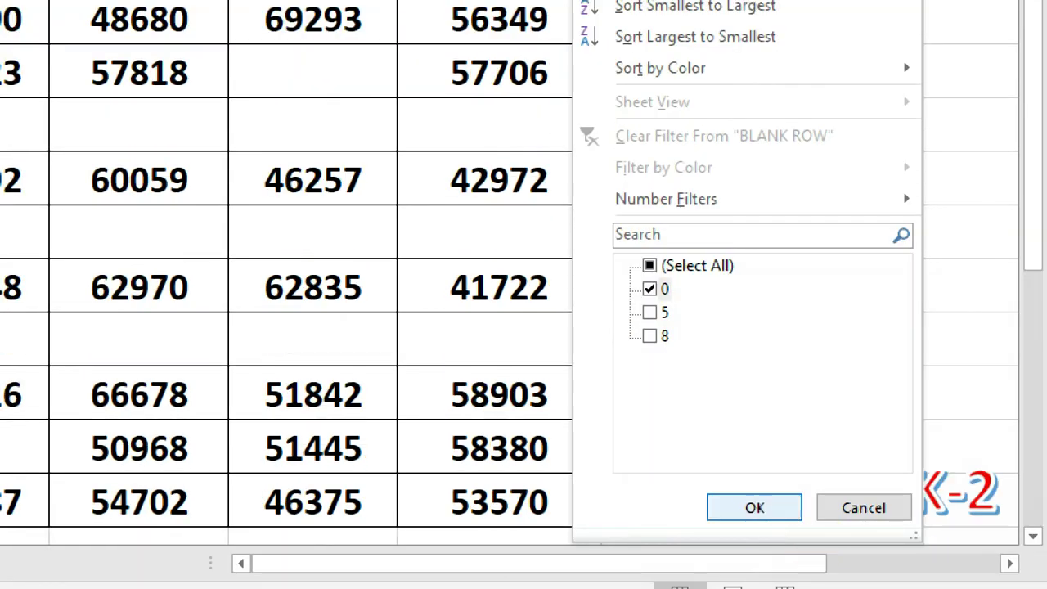
{"action": "left_click", "coordinate": [769, 508]}
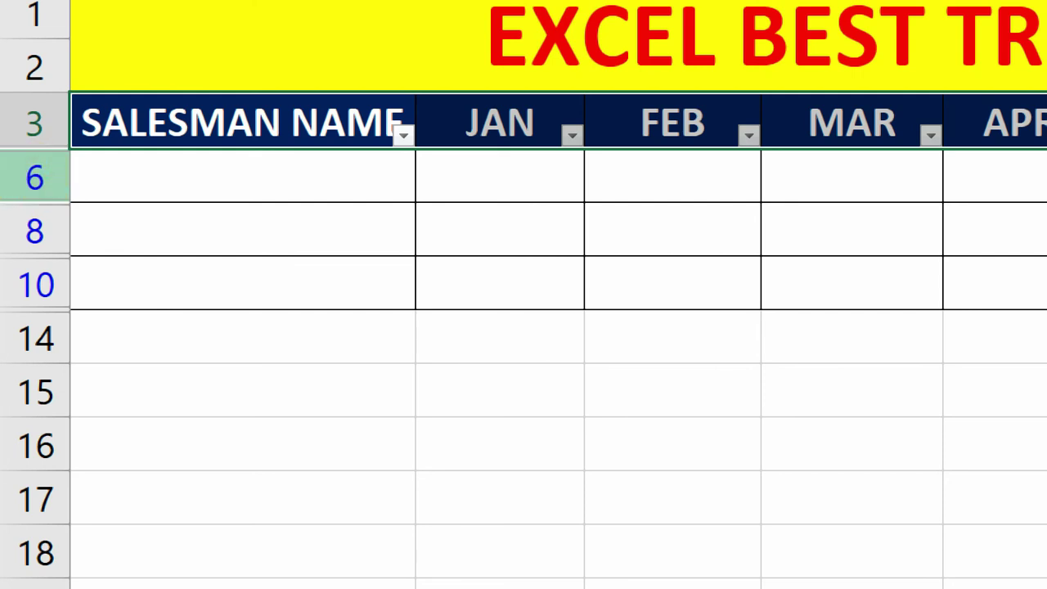
Delete the visible empty rows 6, 8 and 10 with Ctrl+-
{"action": "left_click_drag", "start_coordinate": [34, 176], "coordinate": [37, 282]}
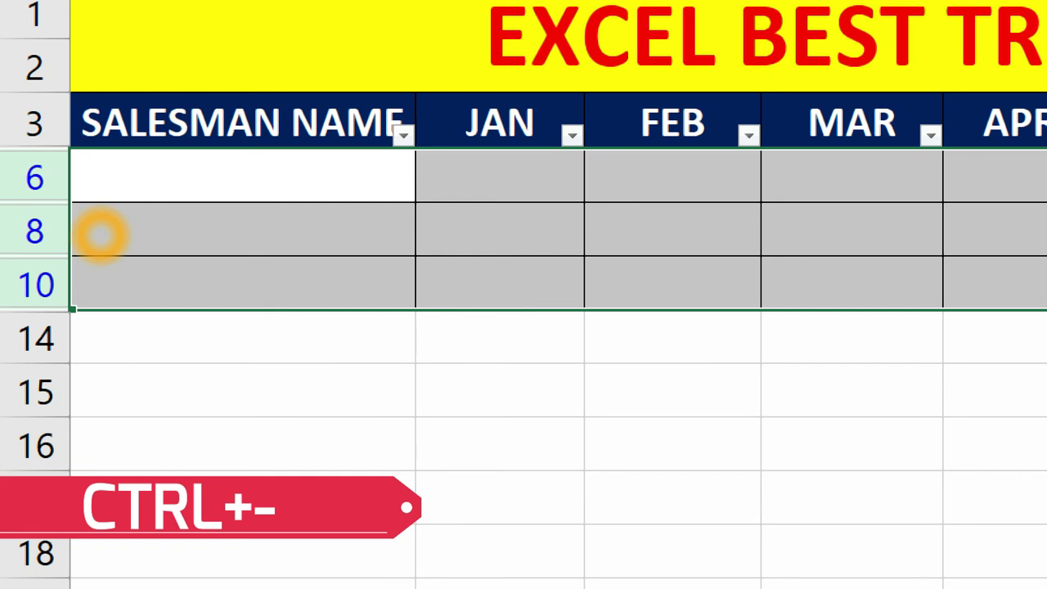
{"action": "key", "text": "ctrl+minus"}
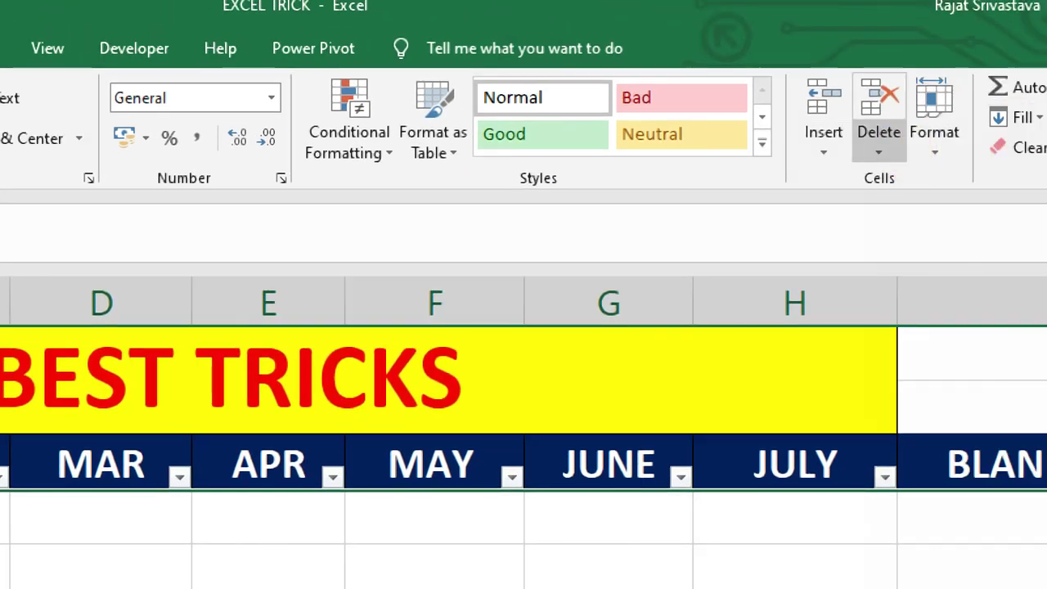
{"action": "left_click", "coordinate": [877, 148]}
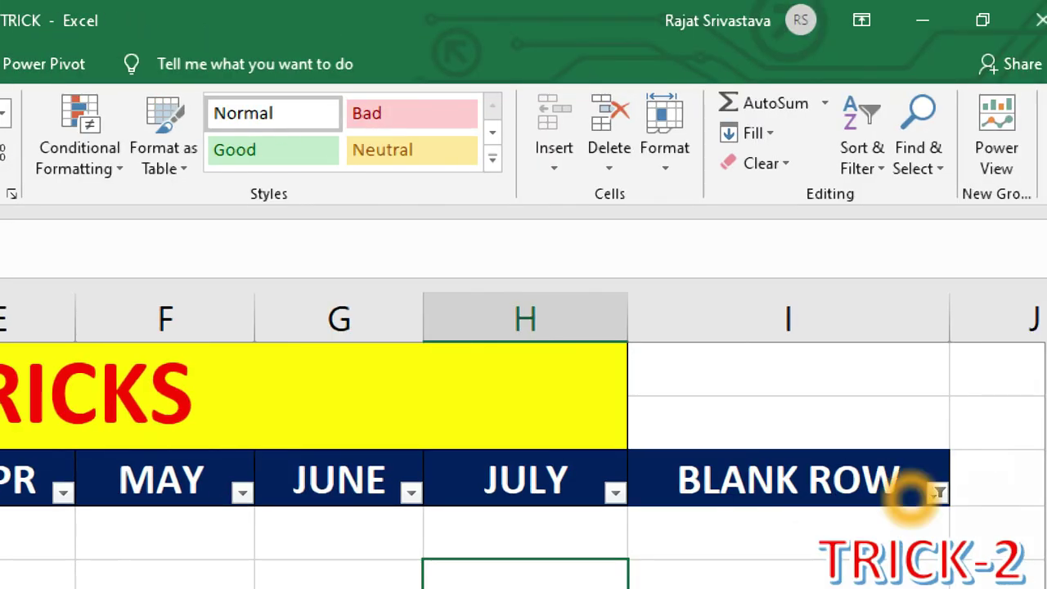
Reselect (Select All) in the BLANK ROW filter so rows RAHUL to SURESH reappear
{"action": "left_click", "coordinate": [939, 492]}
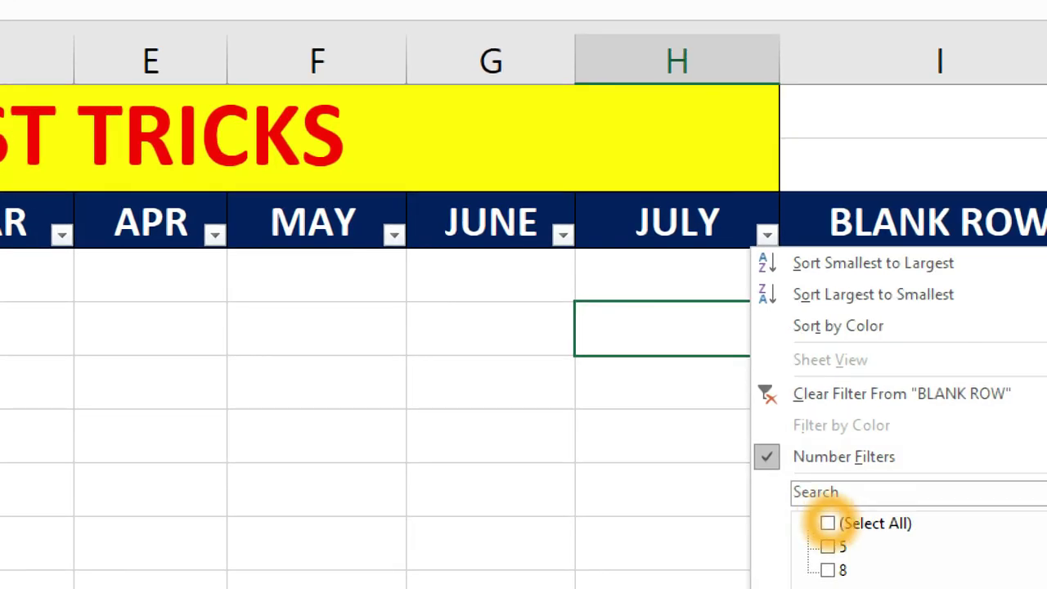
{"action": "left_click", "coordinate": [828, 524]}
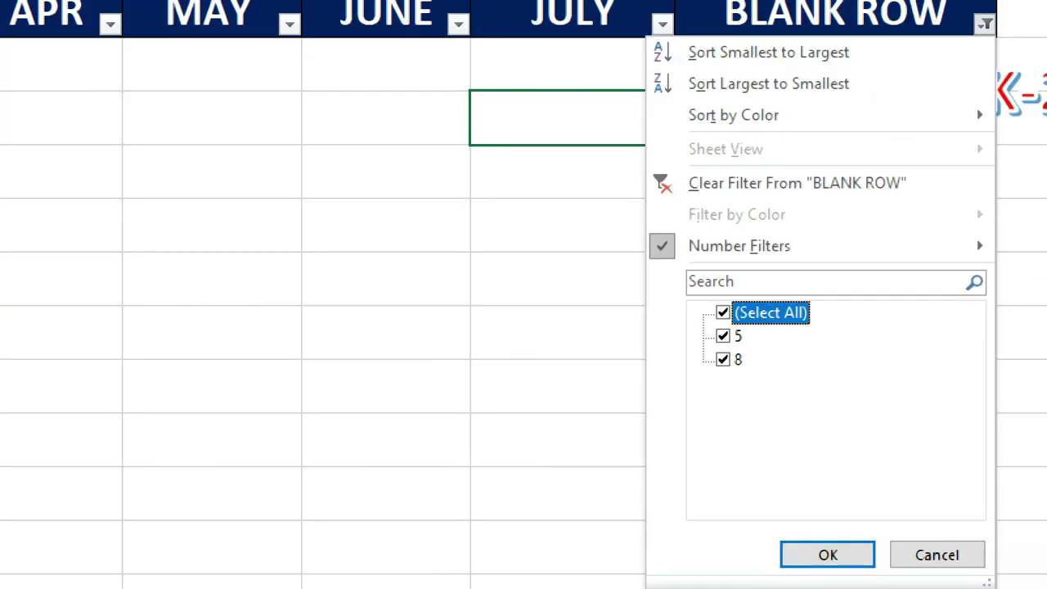
{"action": "left_click", "coordinate": [826, 554]}
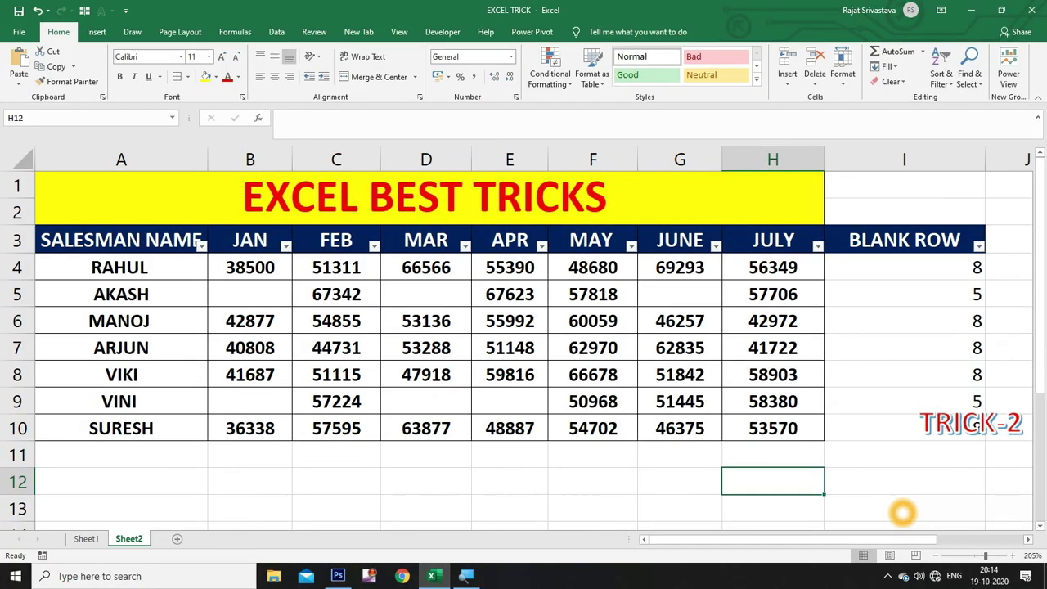
{"action": "left_click", "coordinate": [204, 515]}
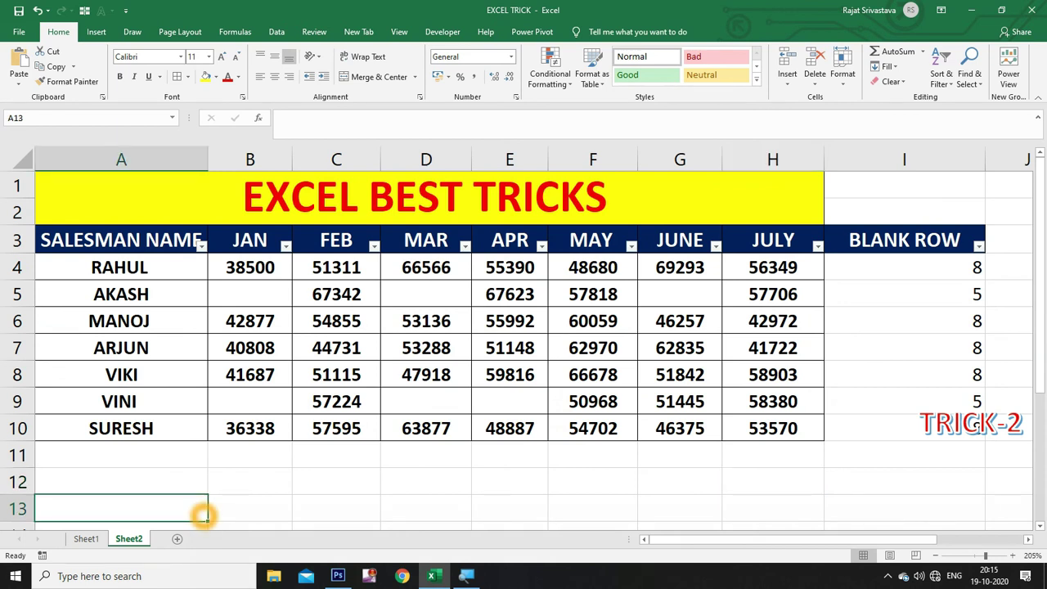
{"action": "left_click", "coordinate": [904, 159]}
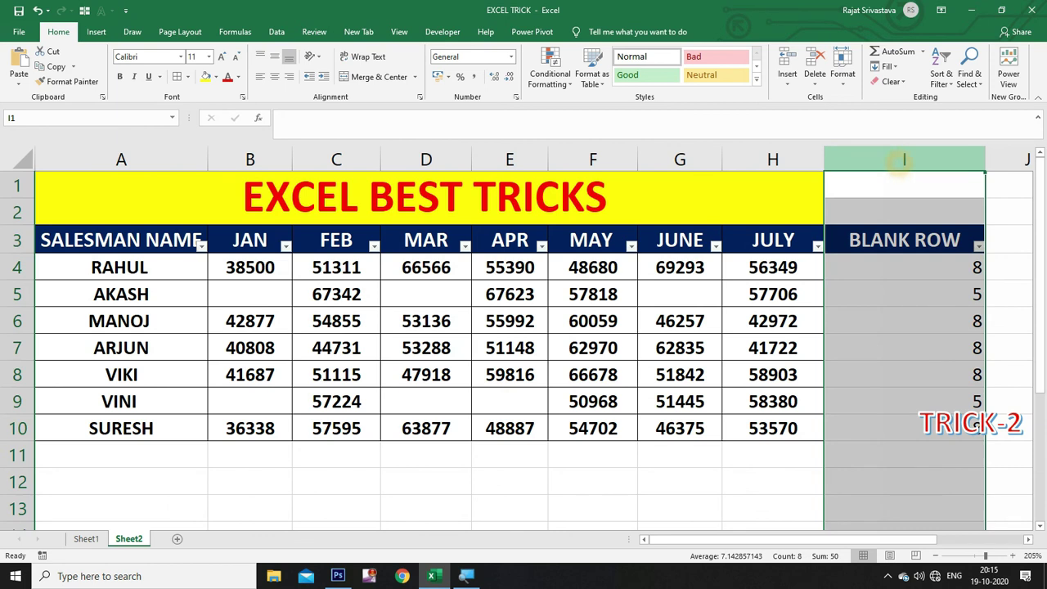
Delete column I, the BLANK ROW helper, with Ctrl+-
{"action": "key", "text": "ctrl+minus"}
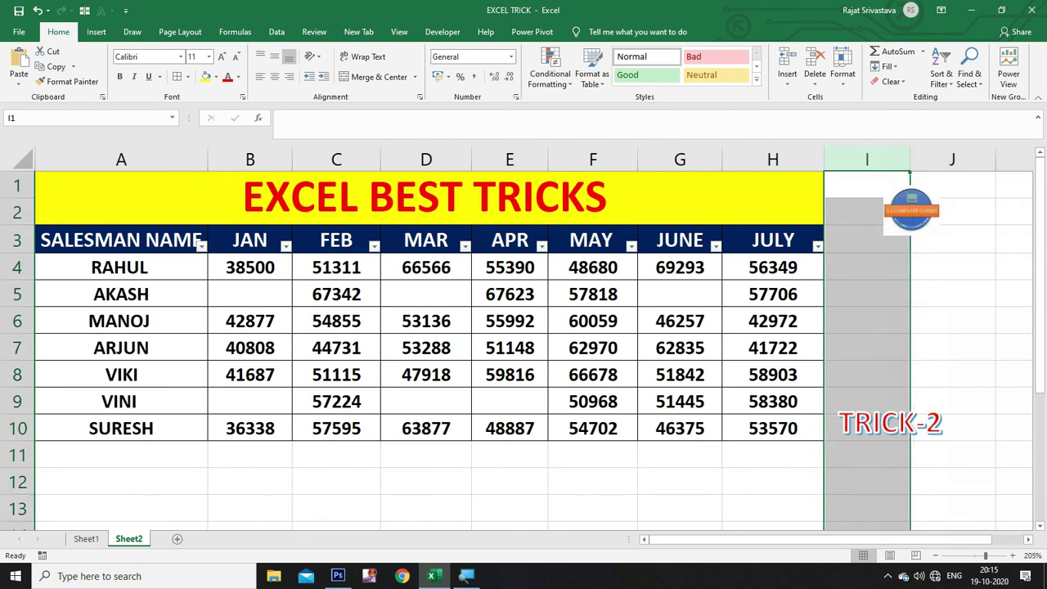
{"action": "left_click", "coordinate": [949, 321]}
{"action": "left_click", "coordinate": [814, 489]}
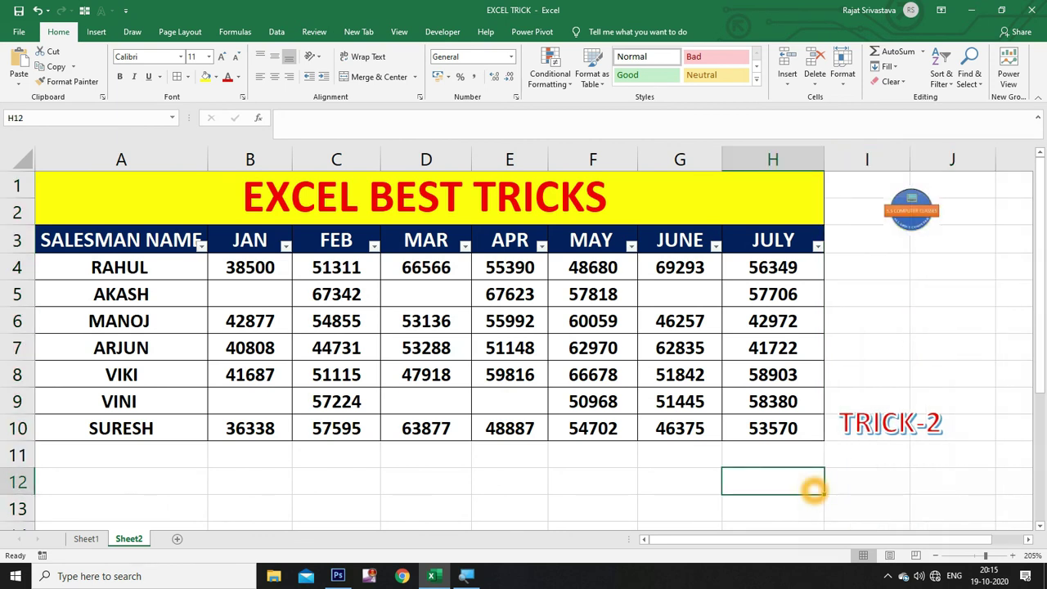